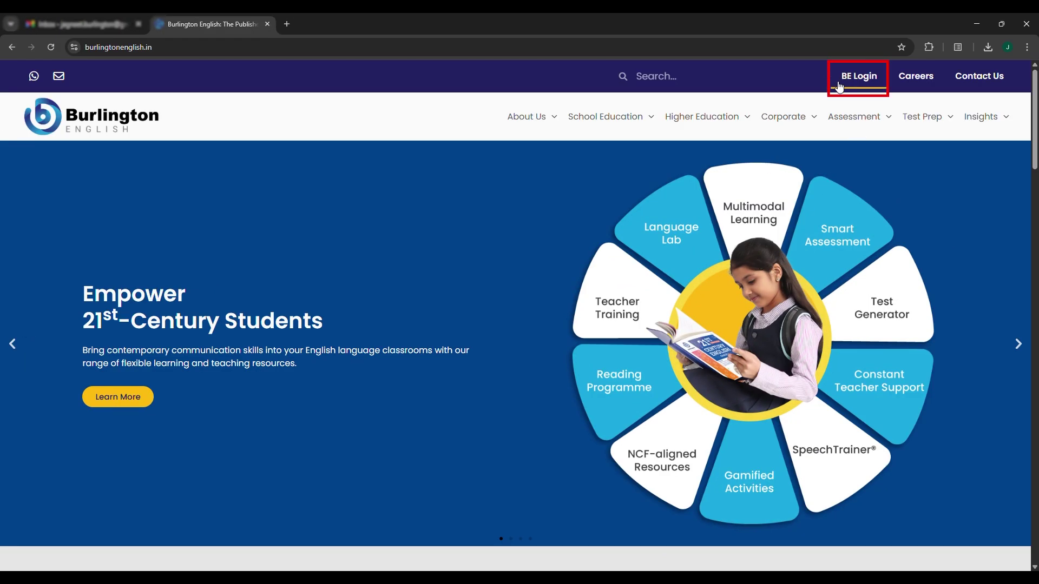
Open the BurlingtonEnglish app login page in a new tab via the BE Login link
left_click(858, 76)
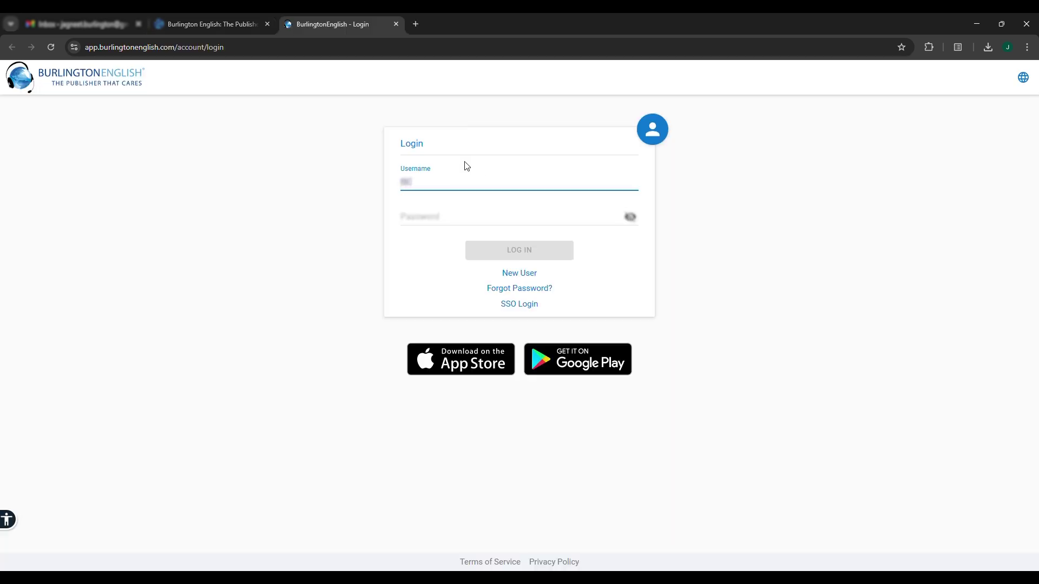
Sign in with the saved school administrator credentials and open the account's user profile
left_click(494, 201)
left_click(542, 257)
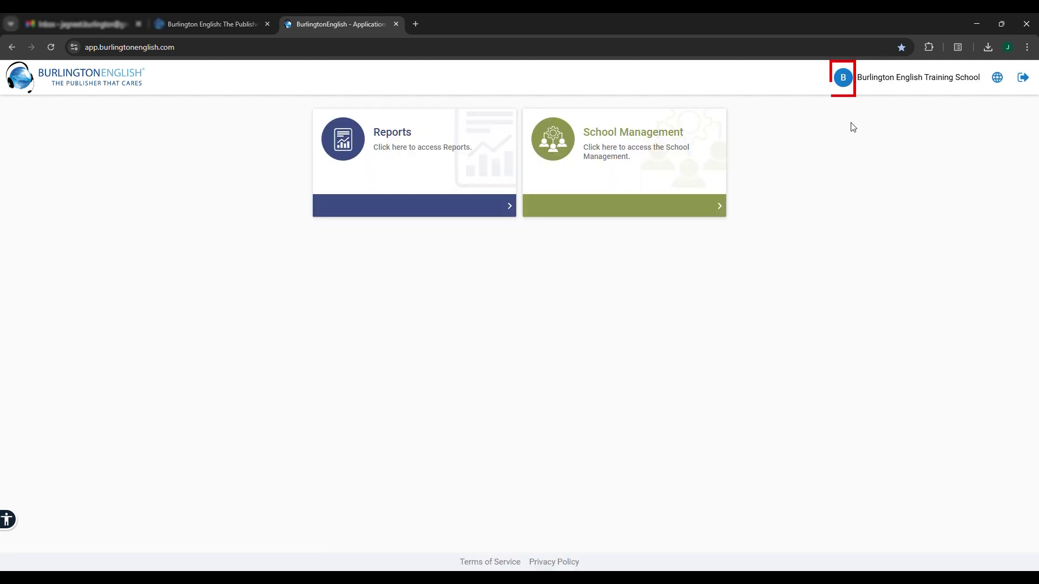
left_click(844, 82)
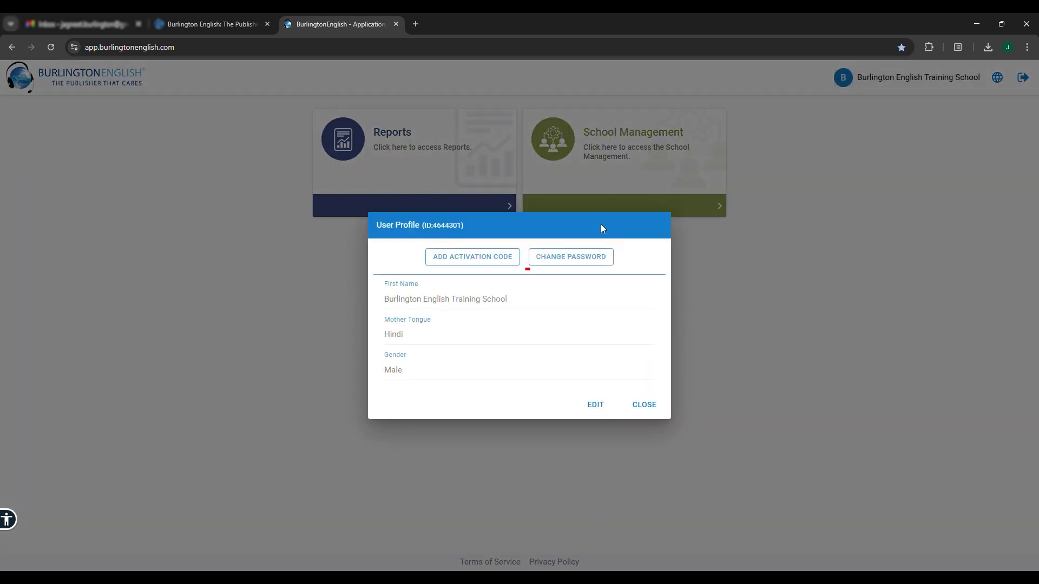
Change the school account's password, save it, and close the user profile
left_click(578, 265)
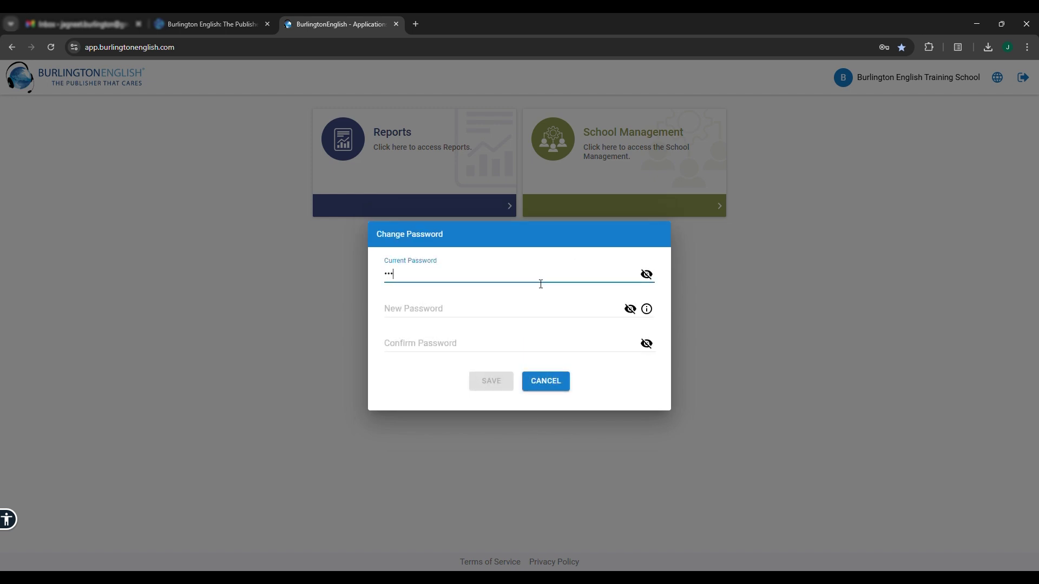
left_click(499, 310)
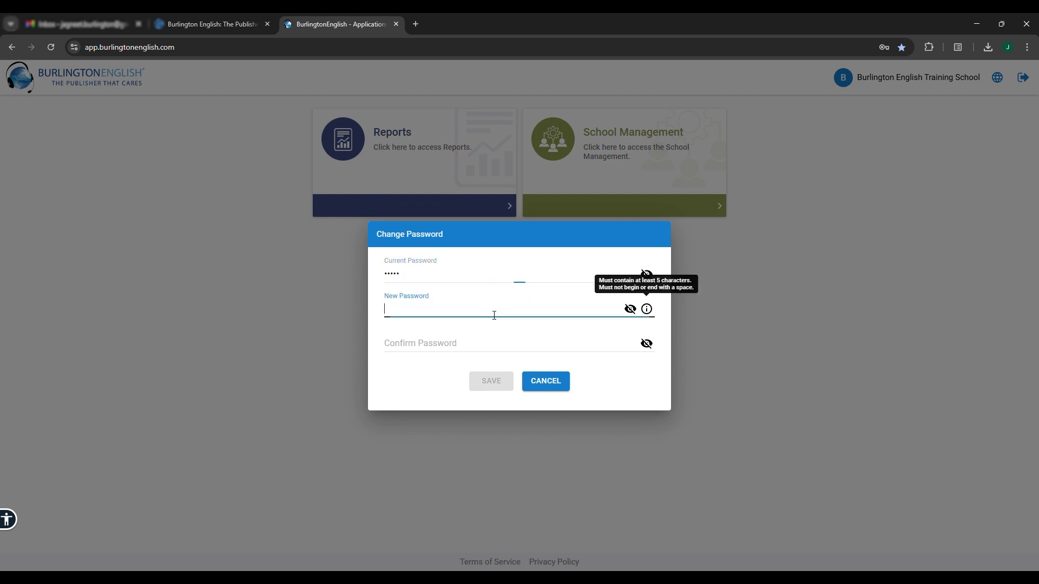
type("*")
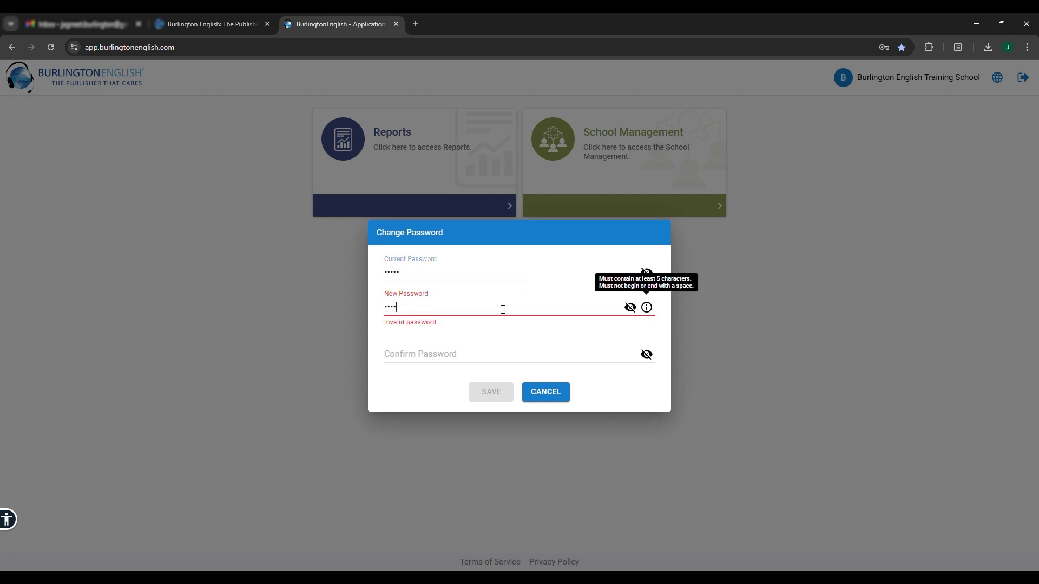
type("*")
left_click(449, 342)
type("*")
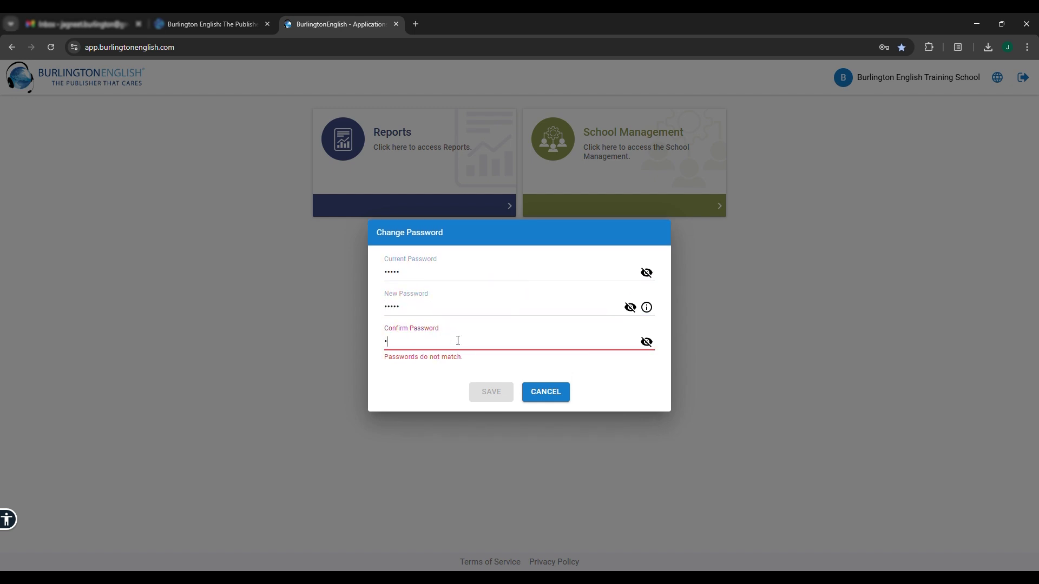
type("****")
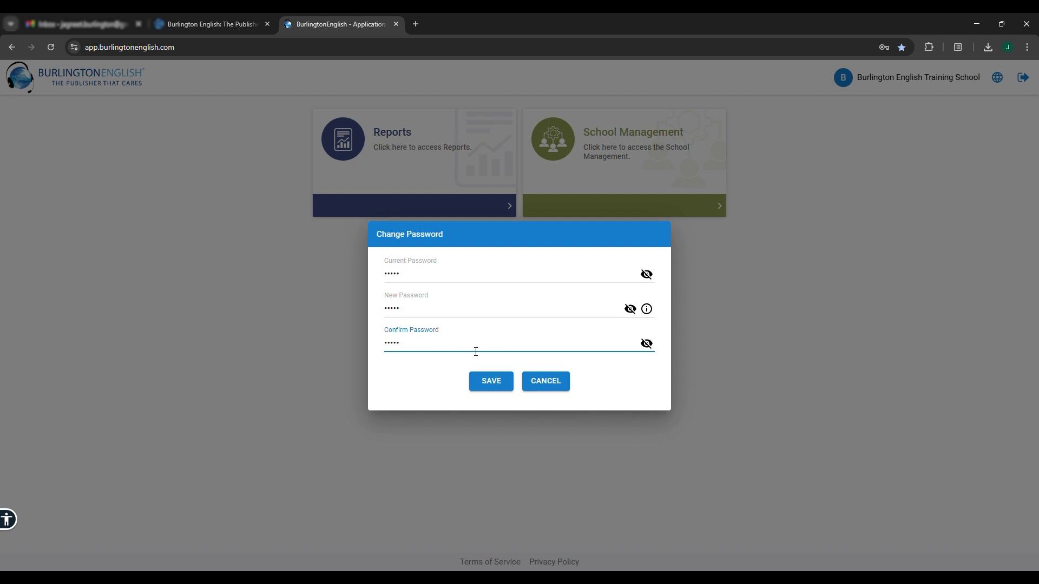
left_click(490, 383)
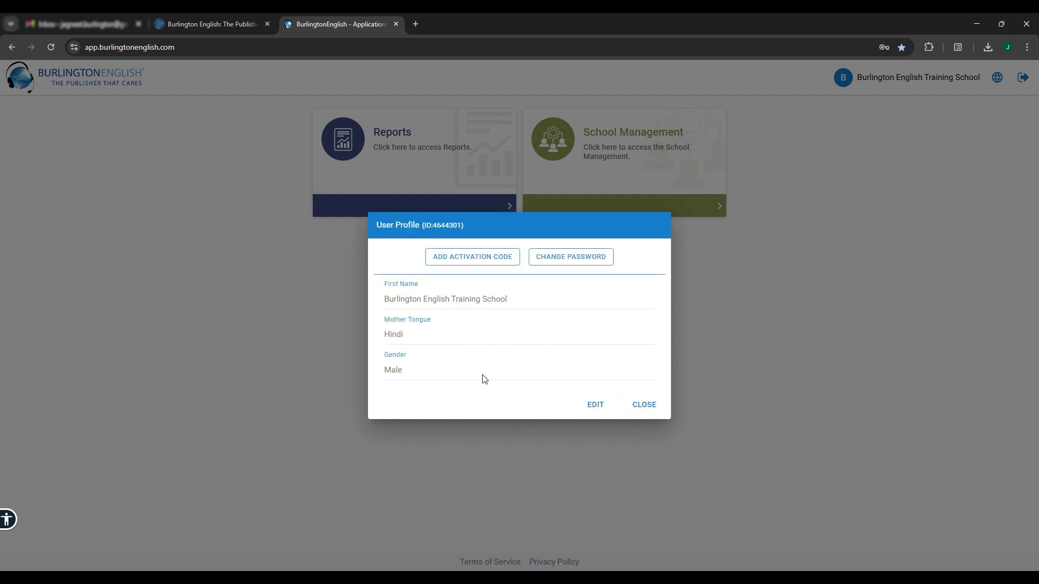
left_click(637, 406)
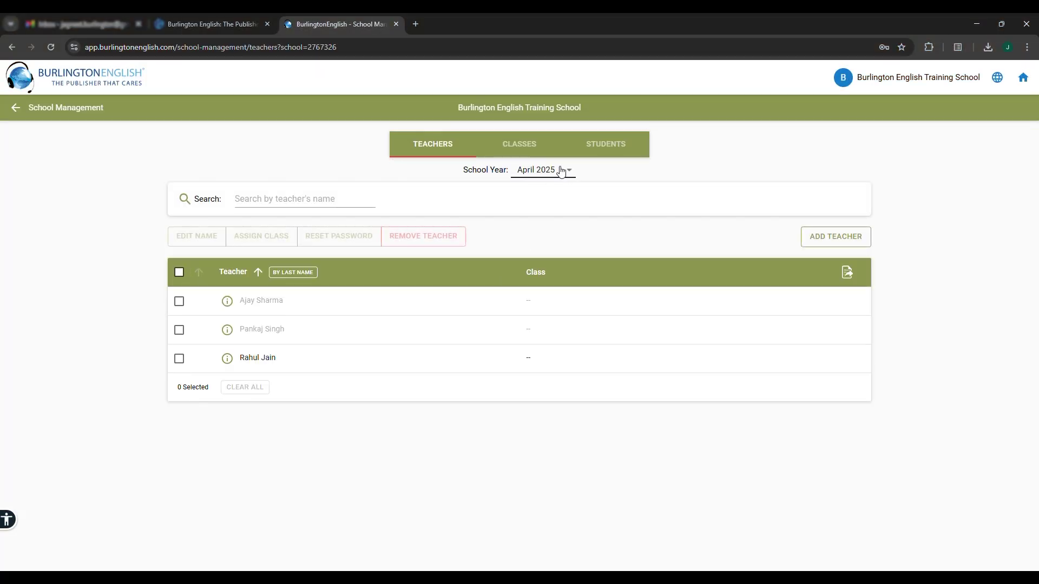
Add a new teacher to the school with their first and last name
left_click(827, 238)
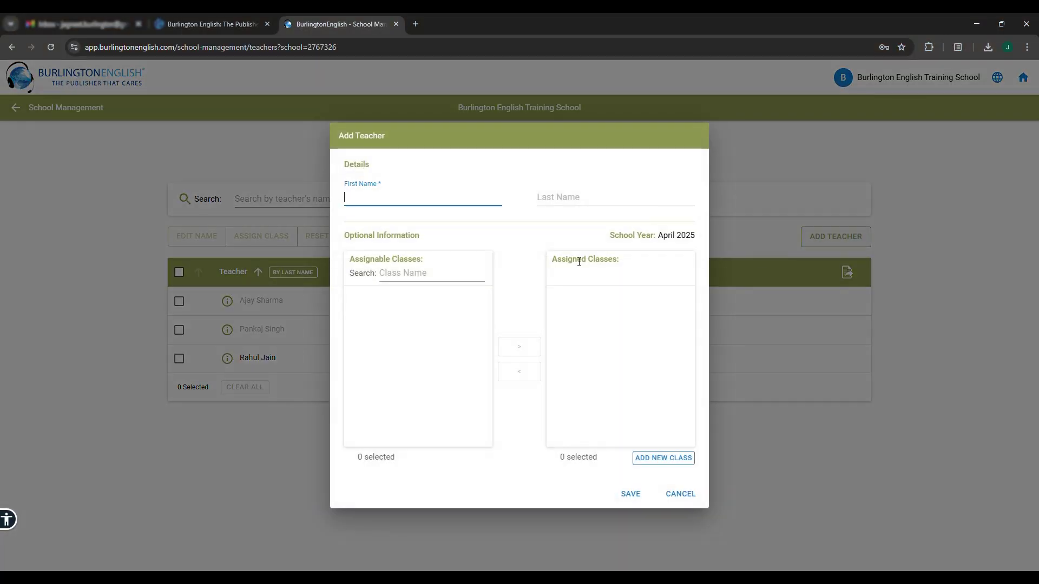
type("Jagneet")
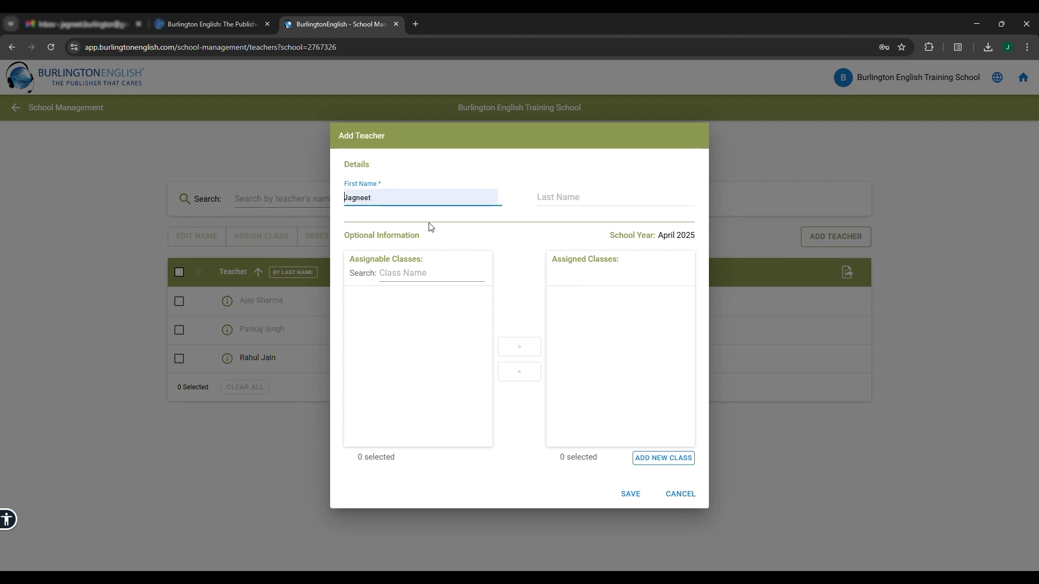
left_click(594, 210)
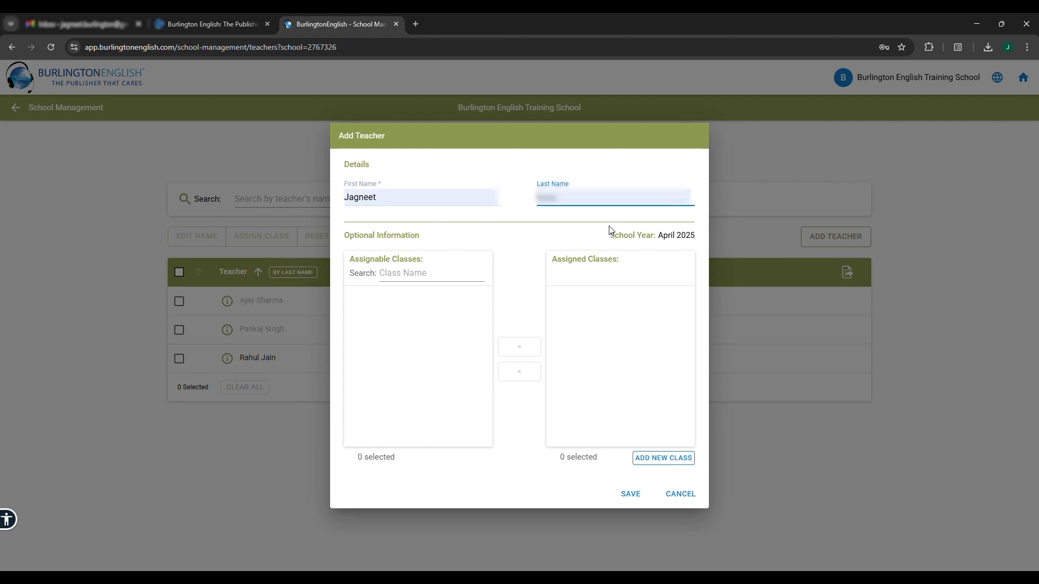
left_click(628, 492)
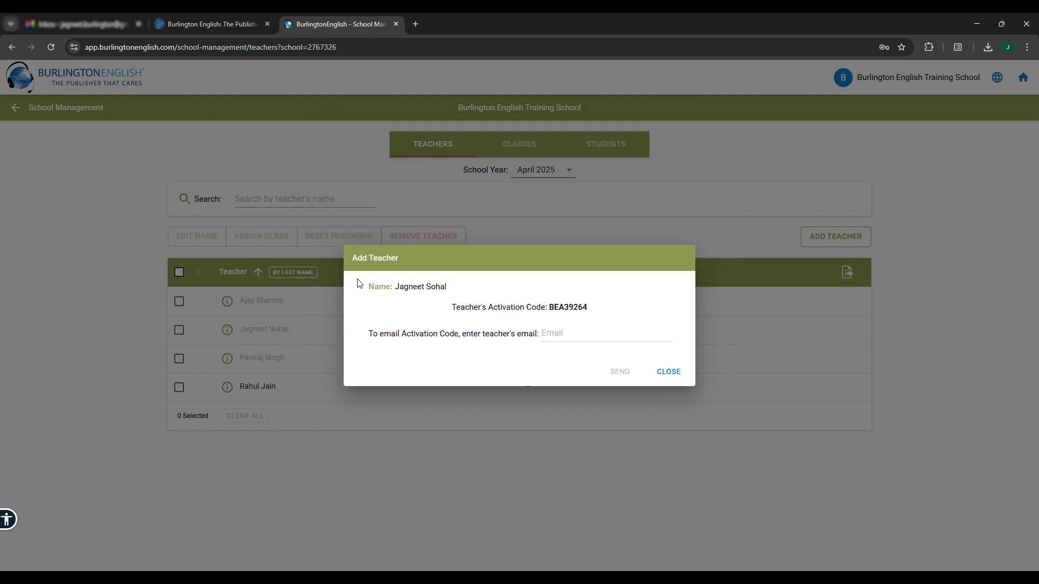
E-mail the new teacher their activation code at the teacher's e-mail address
left_click(589, 340)
key("ctrl+v")
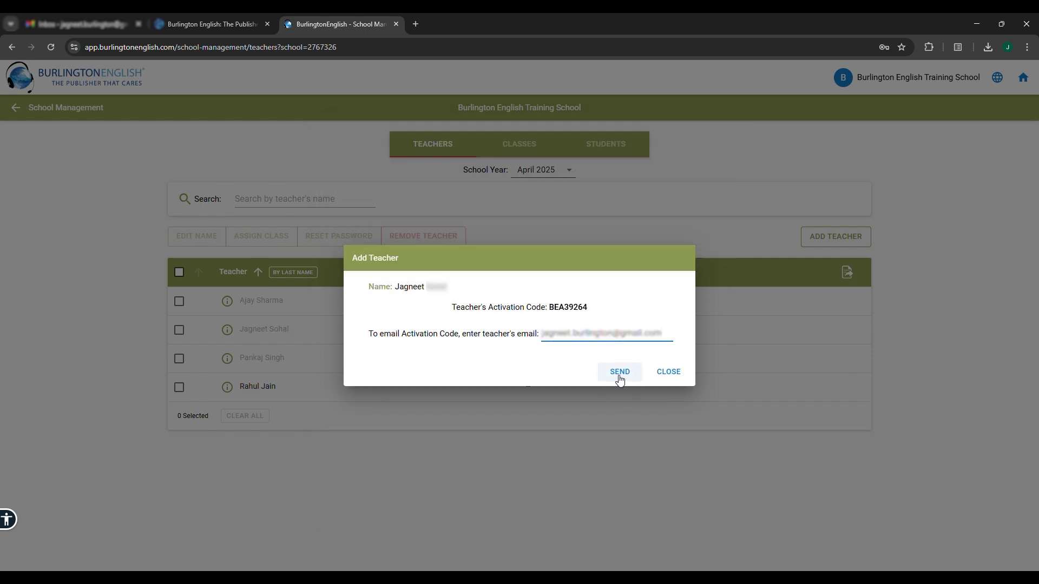
left_click(620, 373)
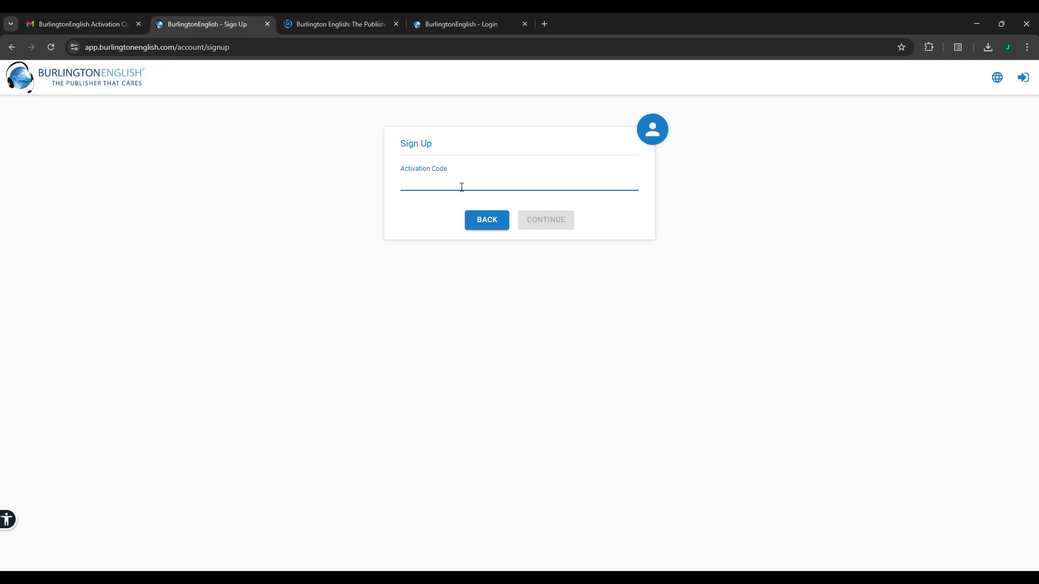
Paste the teacher's activation code on the Sign Up page and continue
key("ctrl+v")
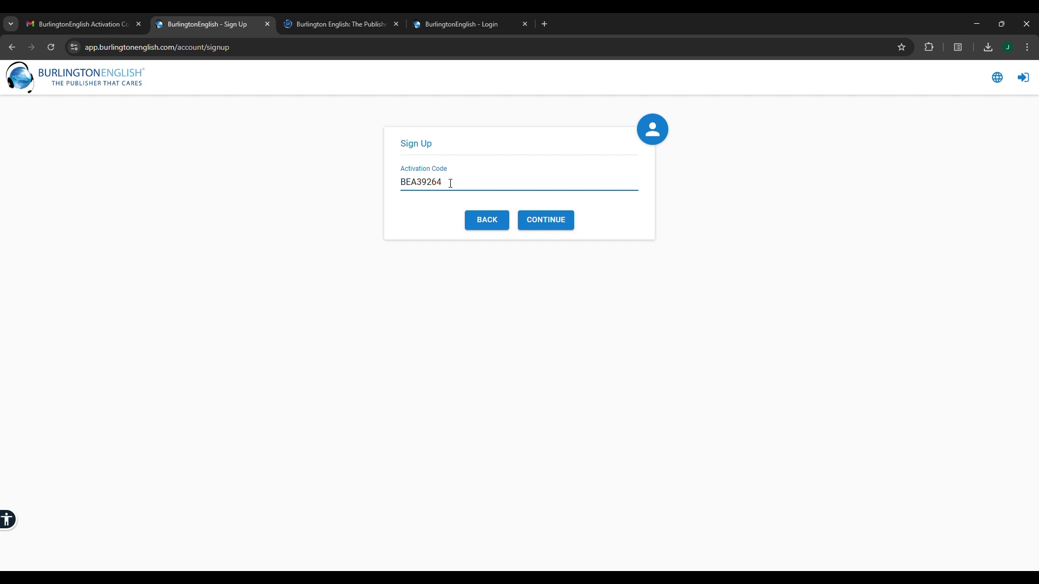
left_click(544, 222)
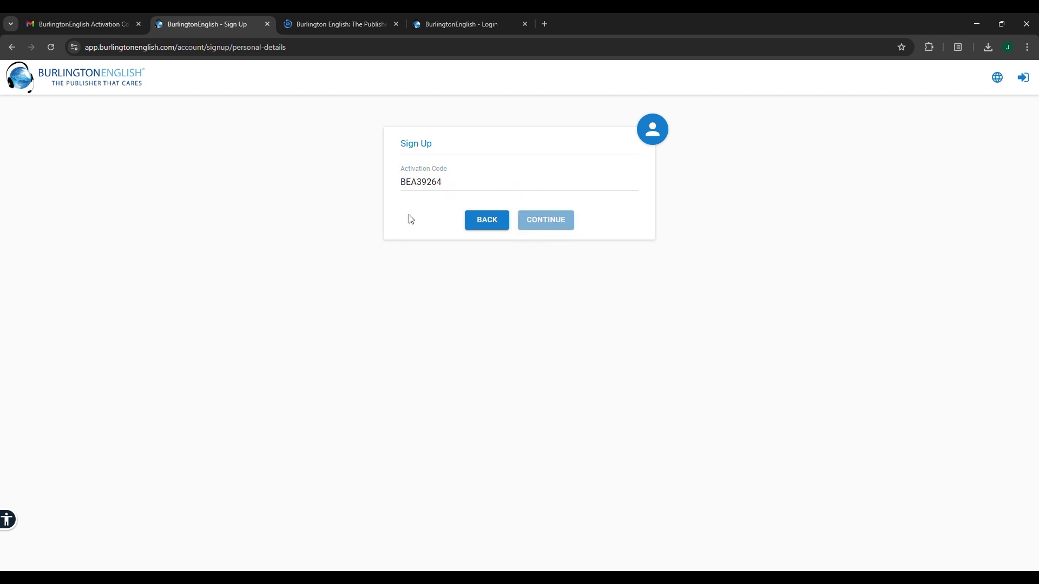
Set the teacher's mother tongue to English US and gender to Male
left_click(448, 175)
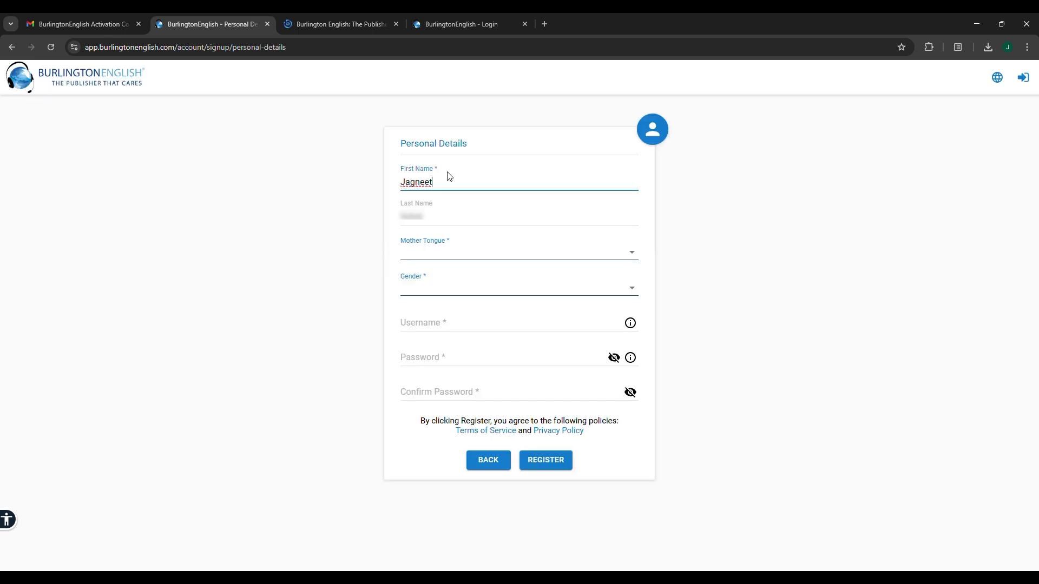
left_click(449, 257)
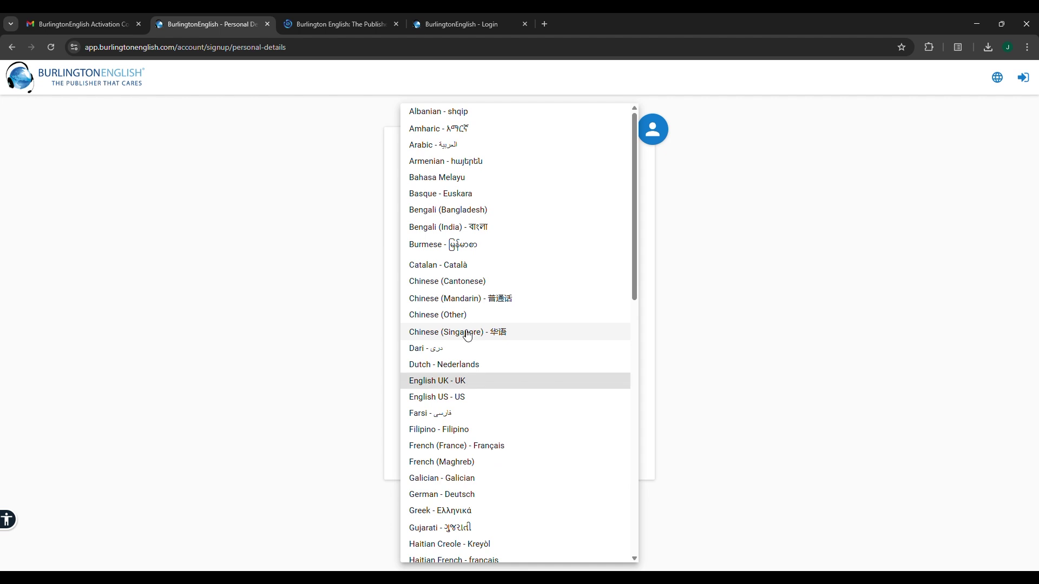
left_click(437, 397)
left_click(438, 289)
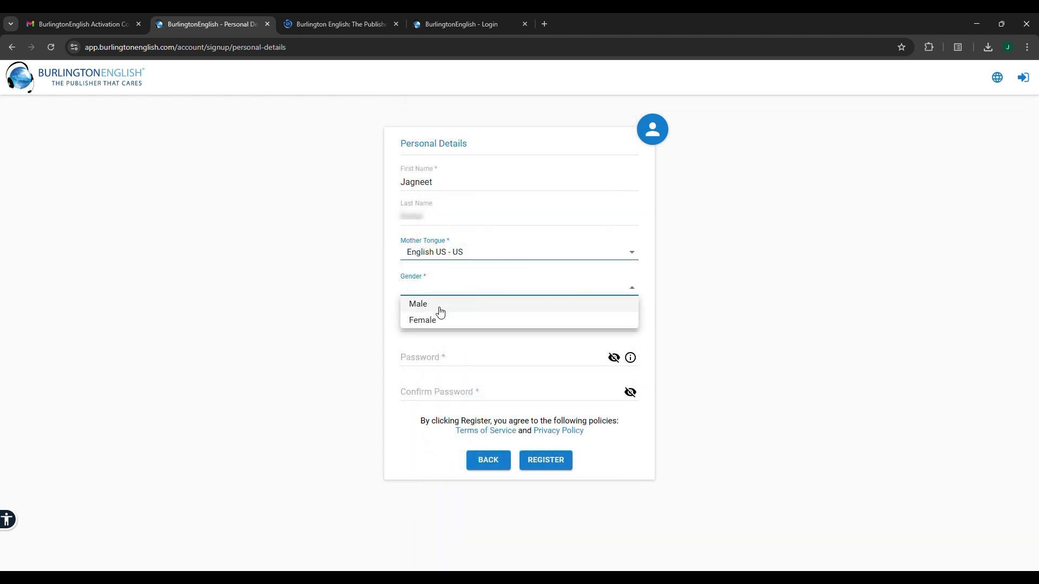
left_click(440, 305)
Enter the teacher's username and password, confirm the password, and register the account
left_click(448, 326)
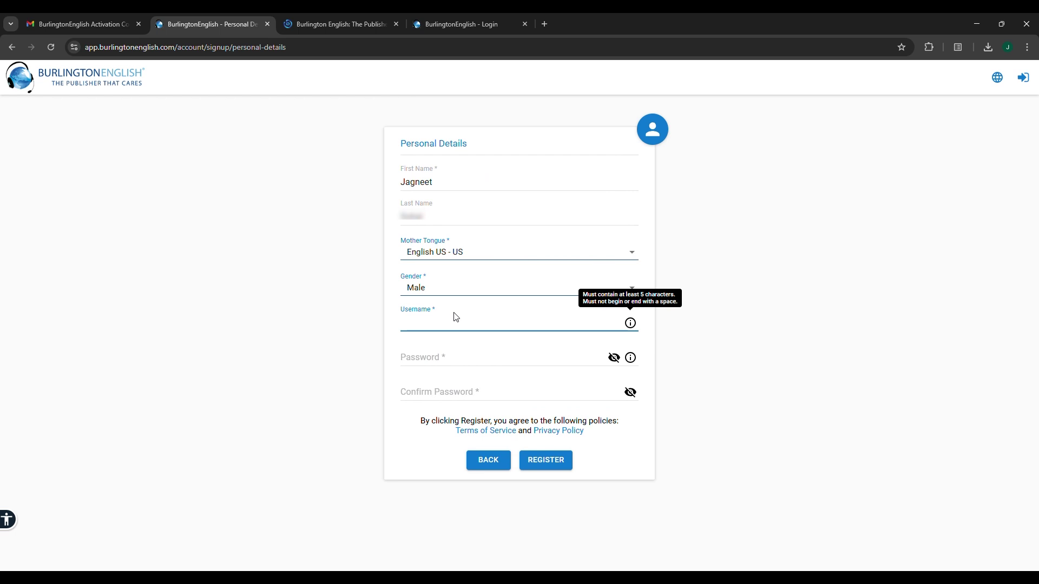
left_click(459, 358)
type("•••••")
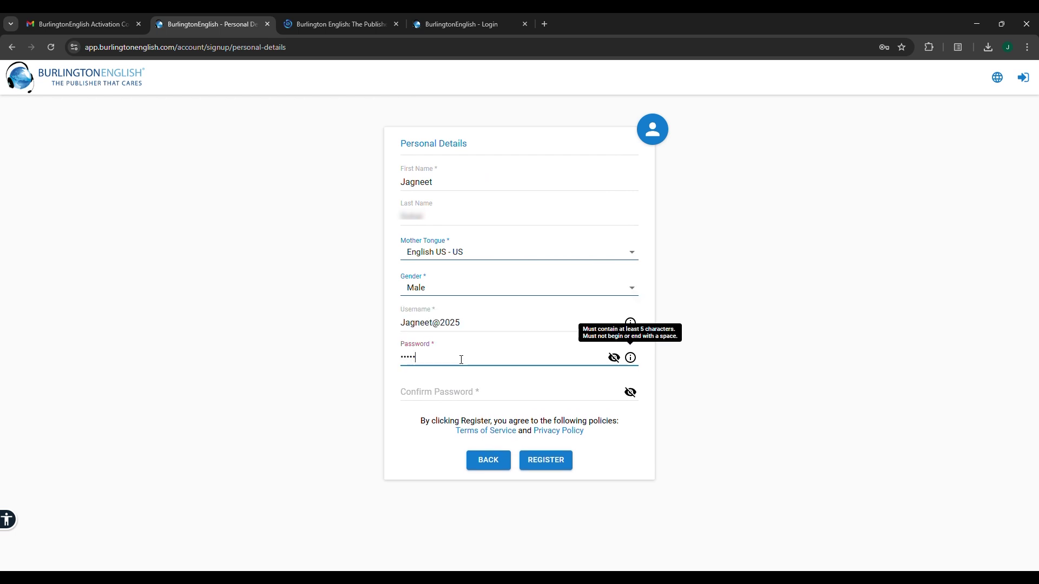
left_click(435, 396)
type("•••")
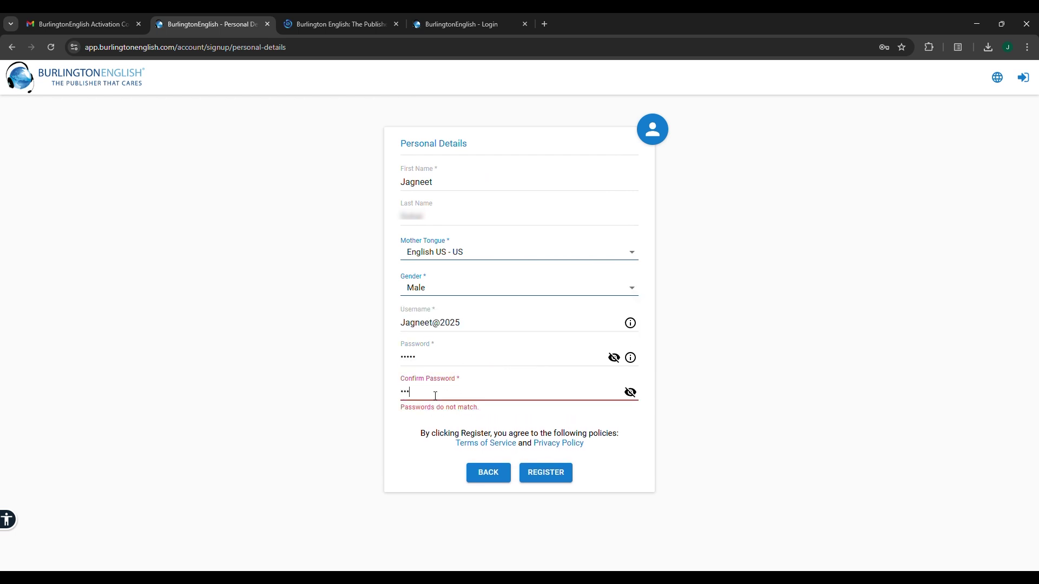
type("••")
left_click(548, 462)
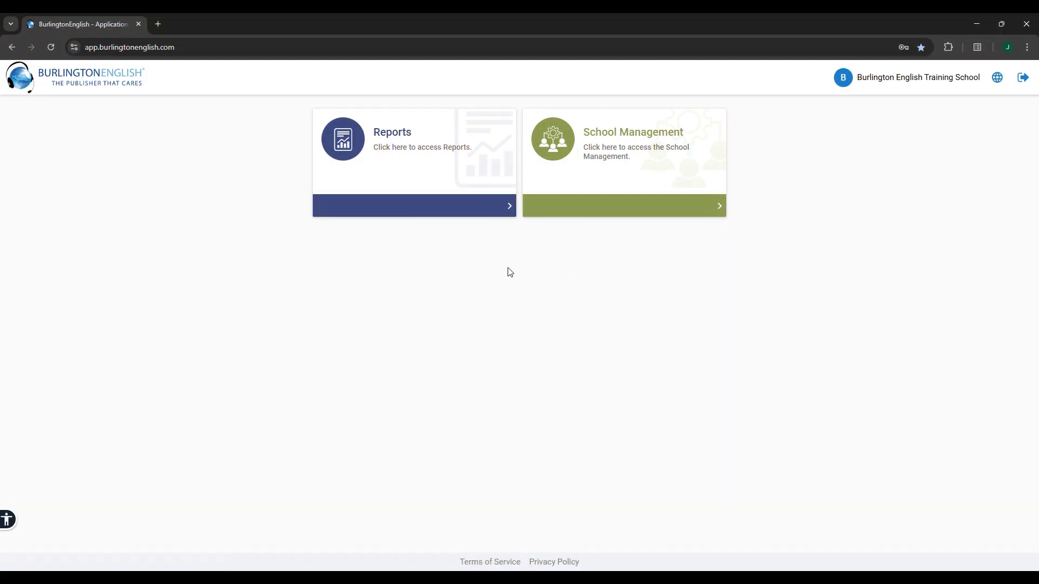
In School Management's Classes list, add and save a new class named Class 1A
left_click(604, 157)
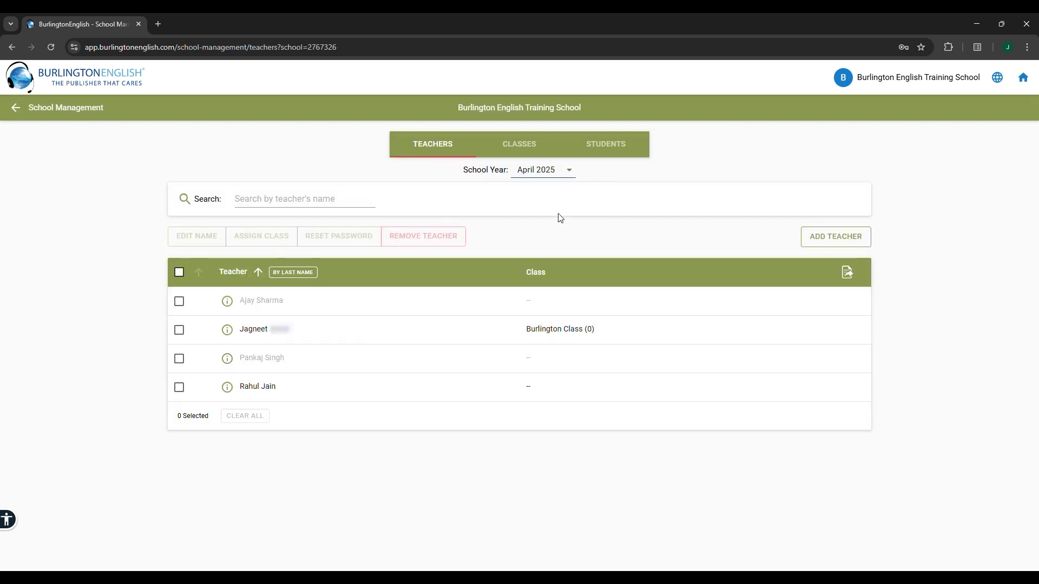
left_click(525, 152)
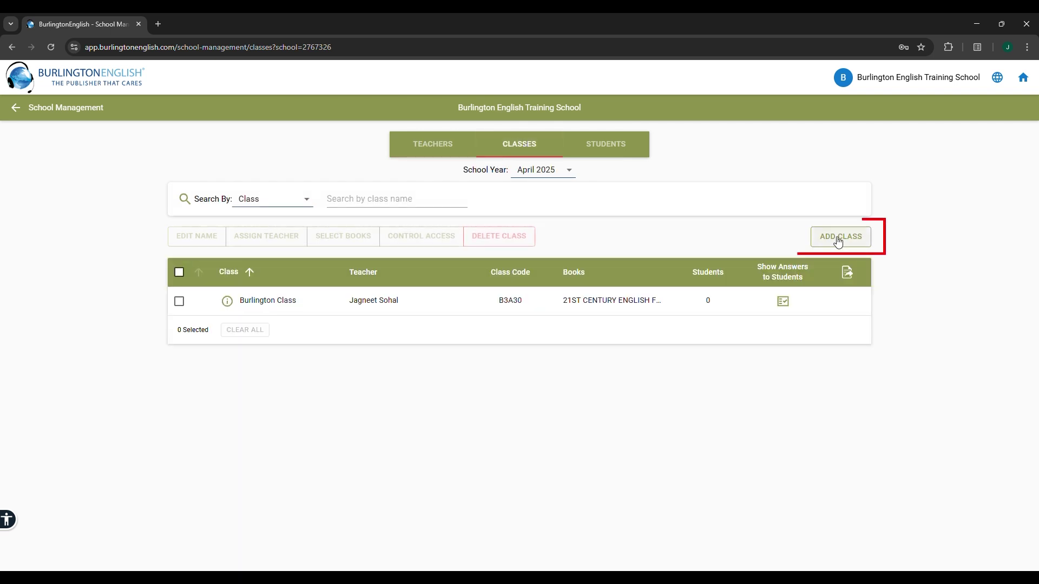
left_click(838, 241)
type("C")
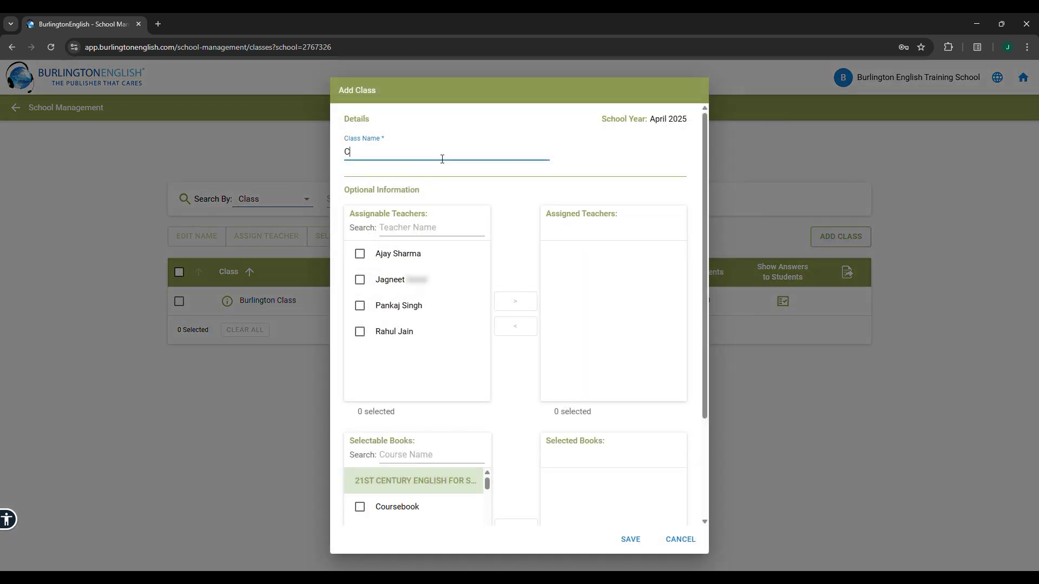
type("lass ")
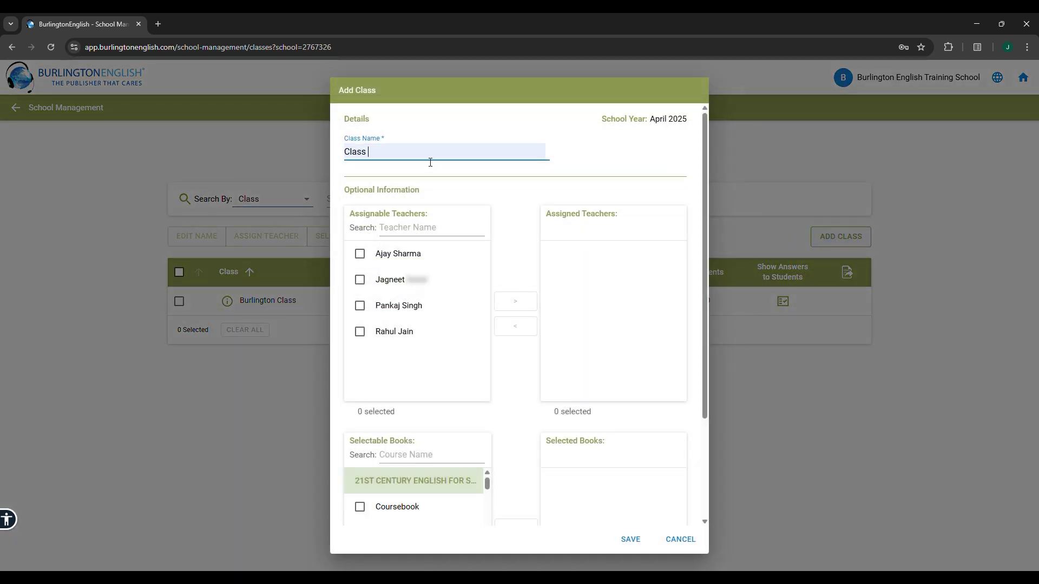
type("1A")
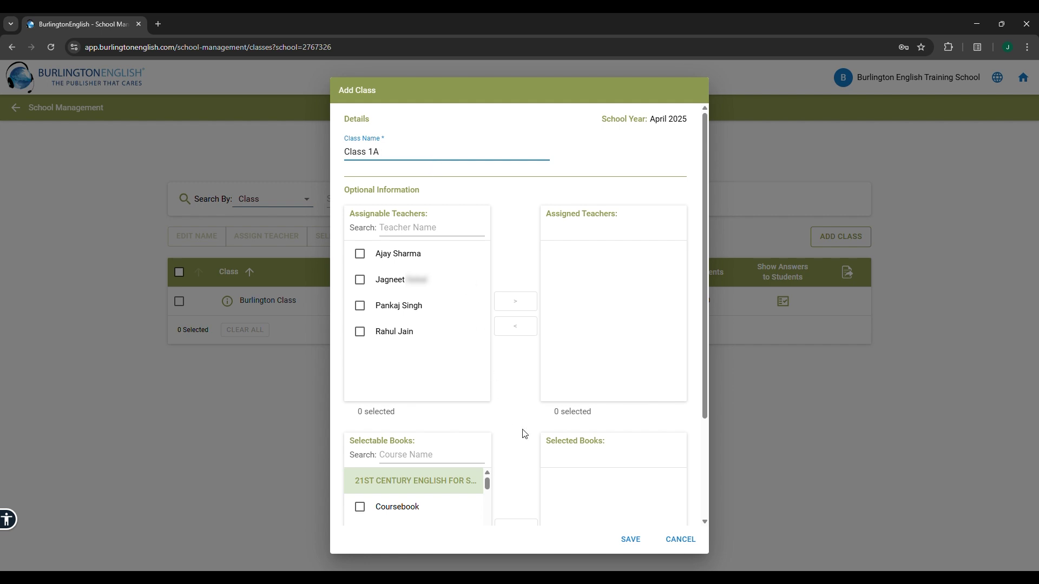
left_click(629, 540)
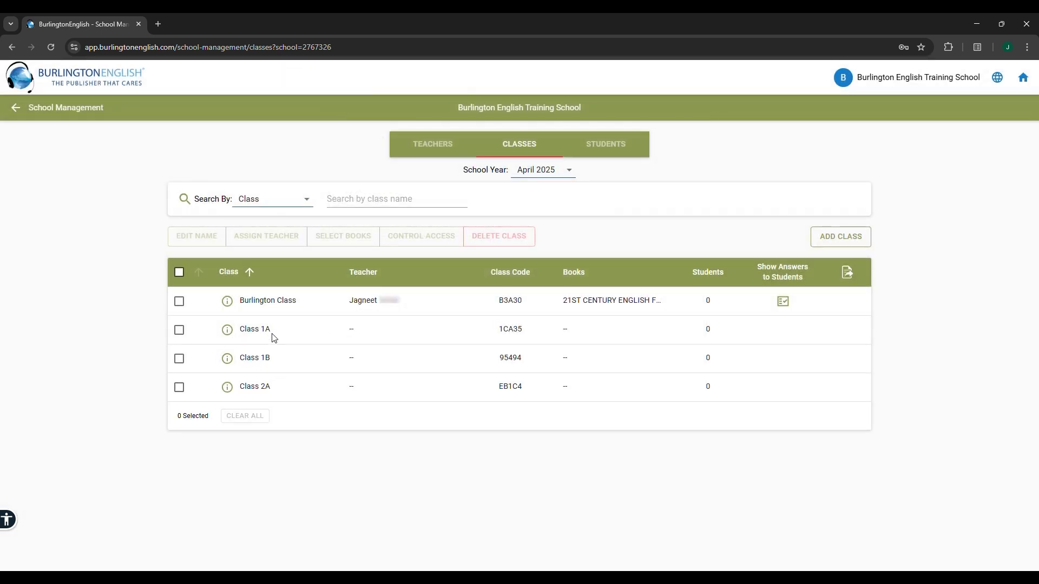
Search 'Grade 1' and give Class 1A the Coursebook, Workbook and grammar Student's Book
left_click(179, 329)
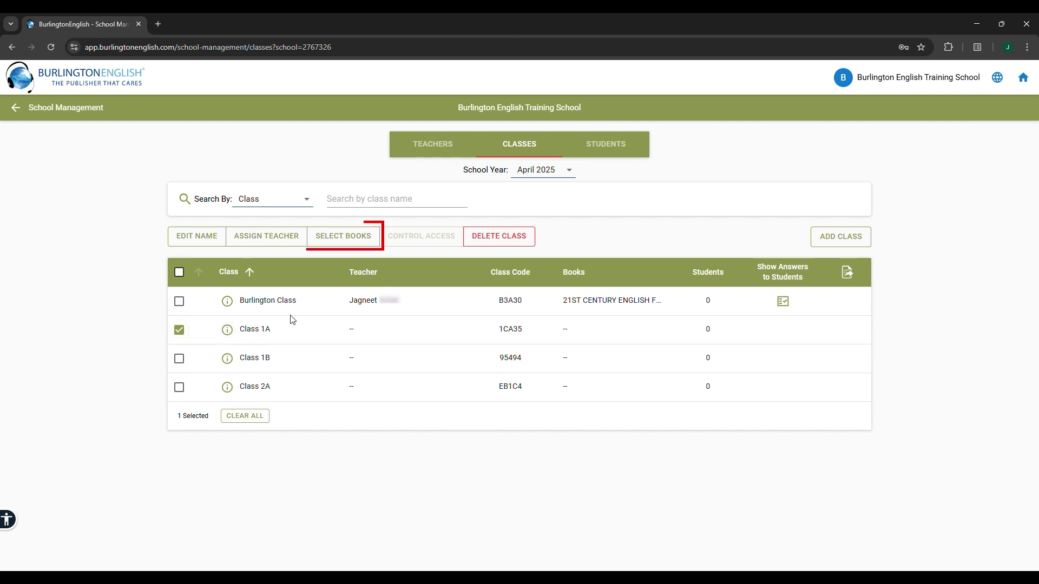
left_click(336, 242)
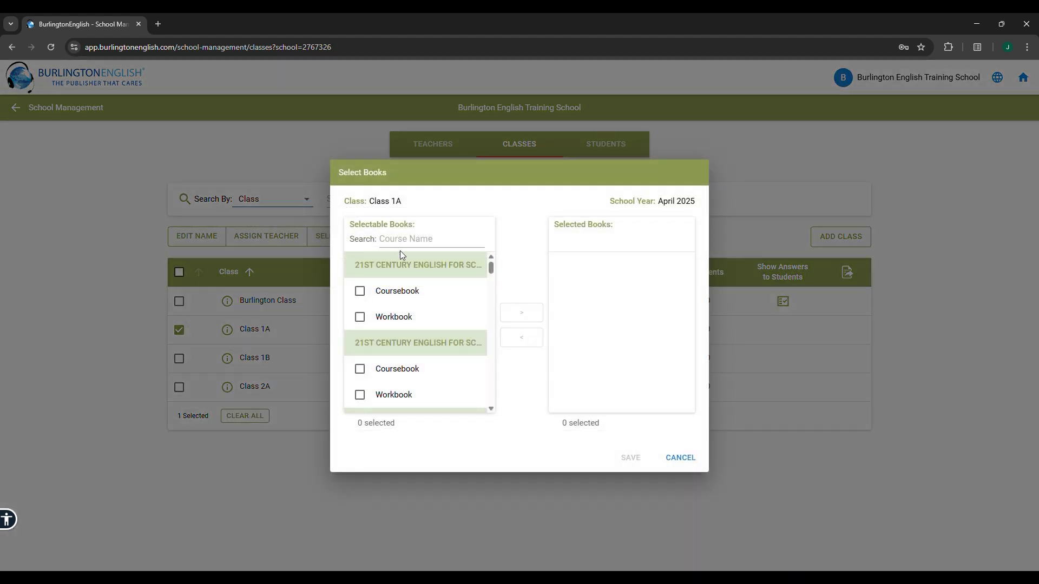
left_click(409, 241)
type("Grad")
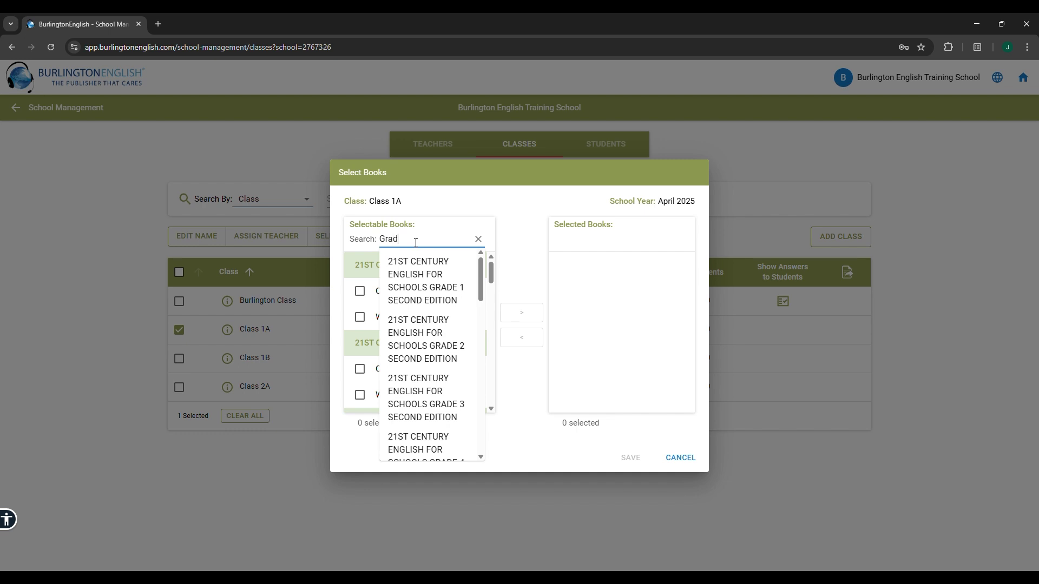
type("e 1")
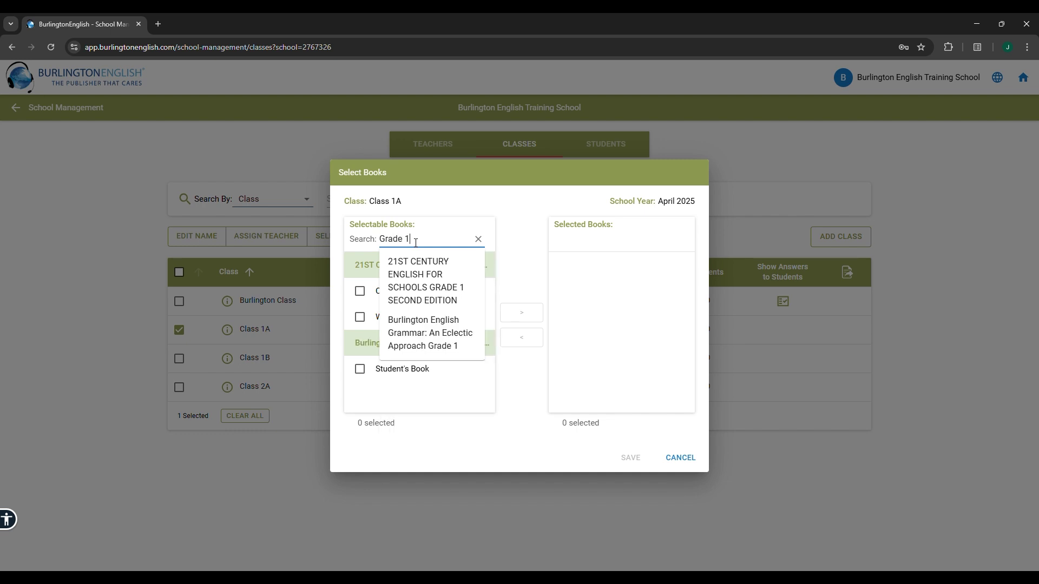
left_click(359, 291)
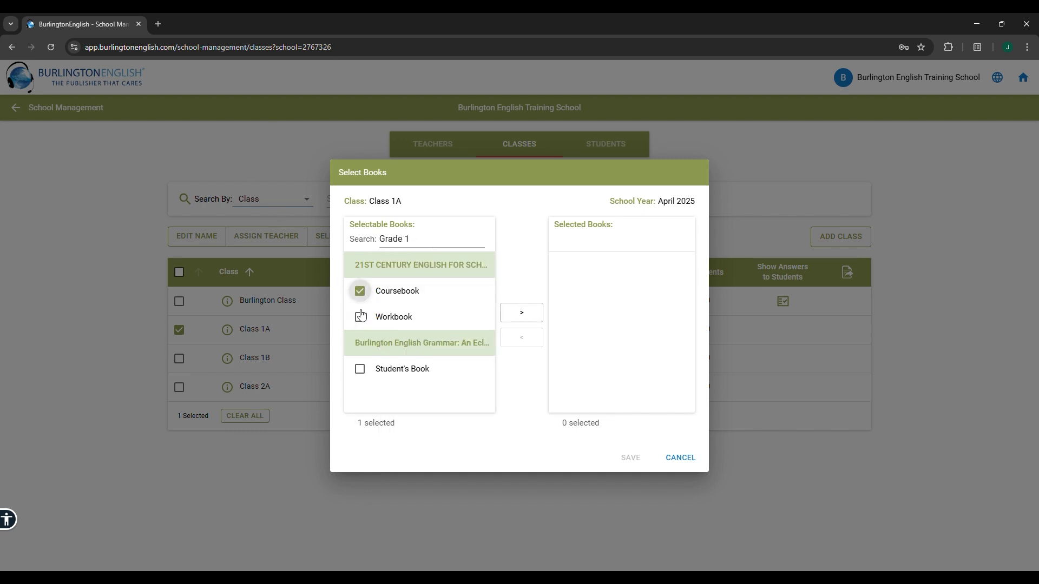
left_click(359, 317)
left_click(360, 369)
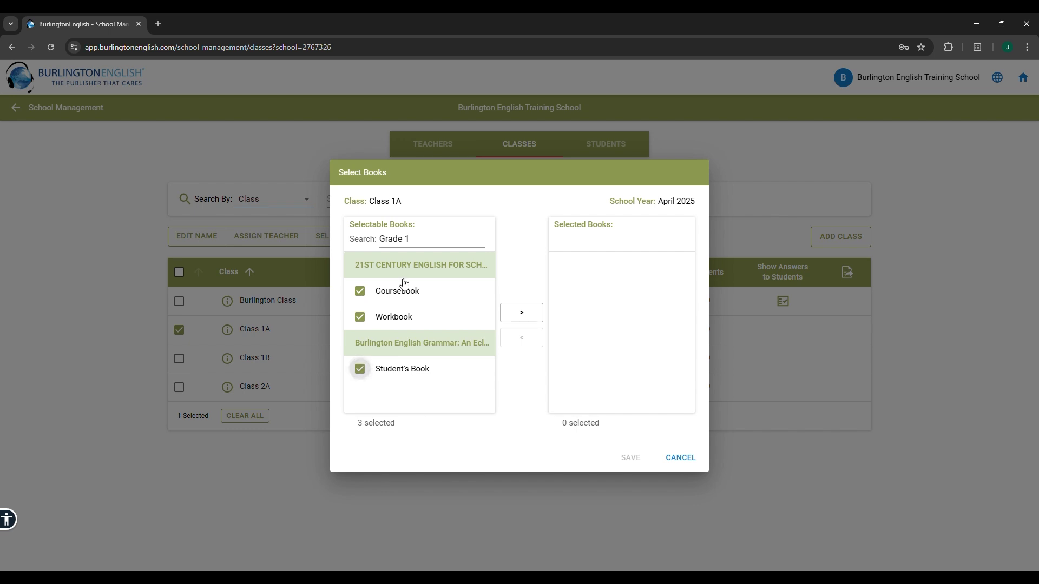
left_click(520, 314)
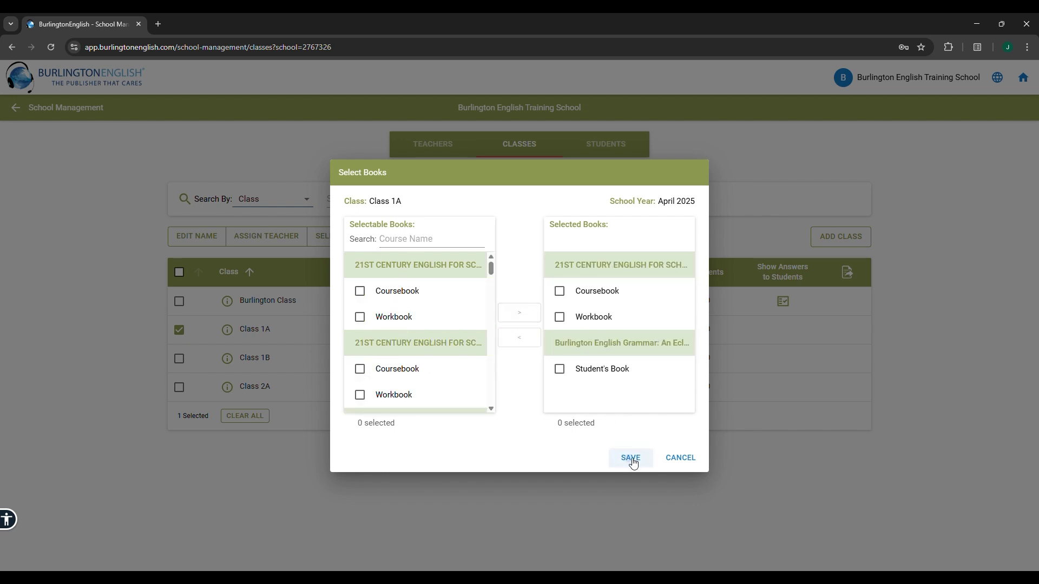
left_click(629, 458)
Select Class 1B and Class 2A in turn to check their books, then deselect both
left_click(179, 330)
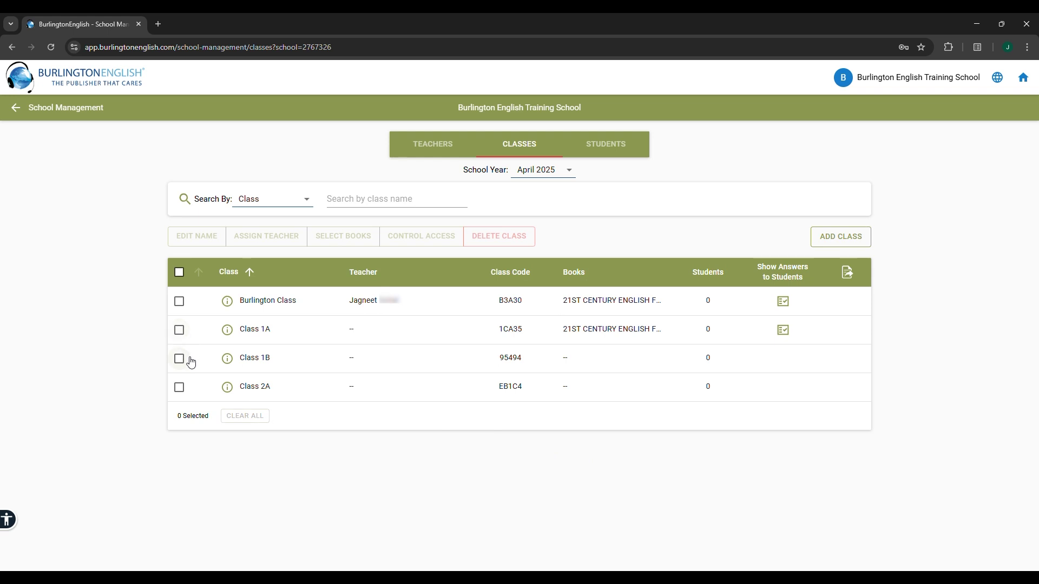
left_click(179, 359)
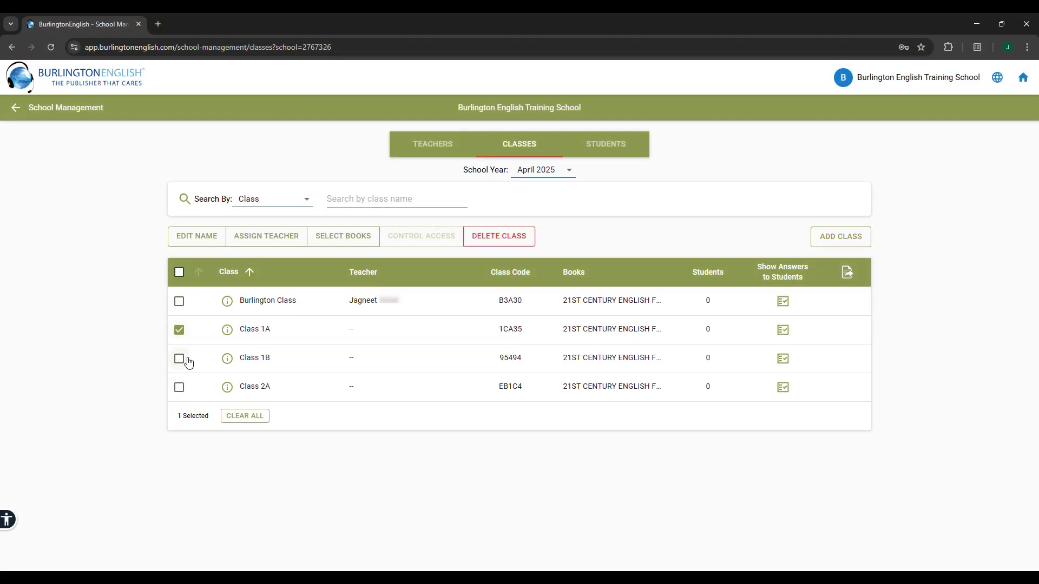
left_click(180, 360)
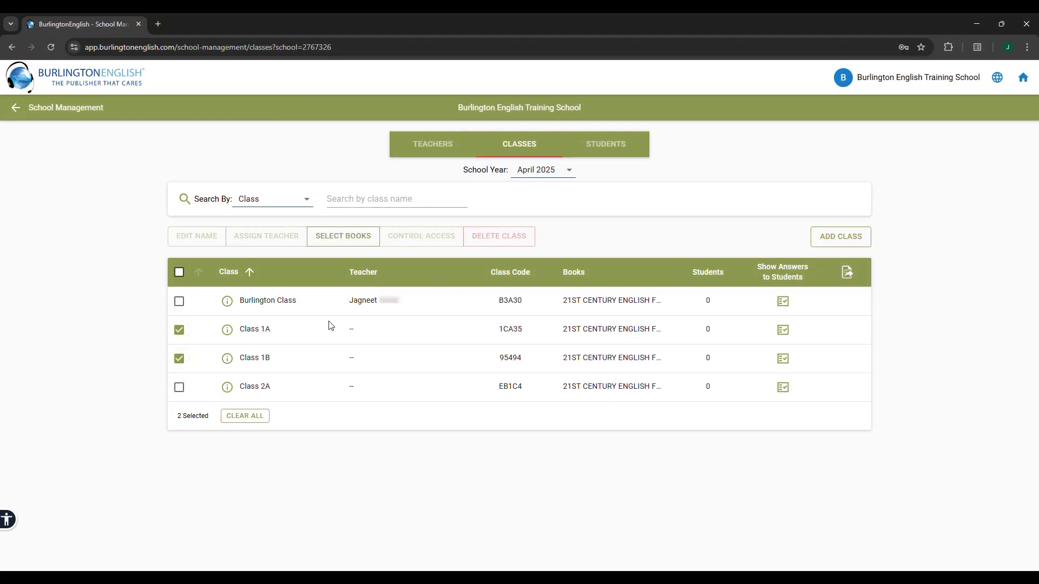
left_click(180, 388)
left_click(179, 387)
left_click(179, 358)
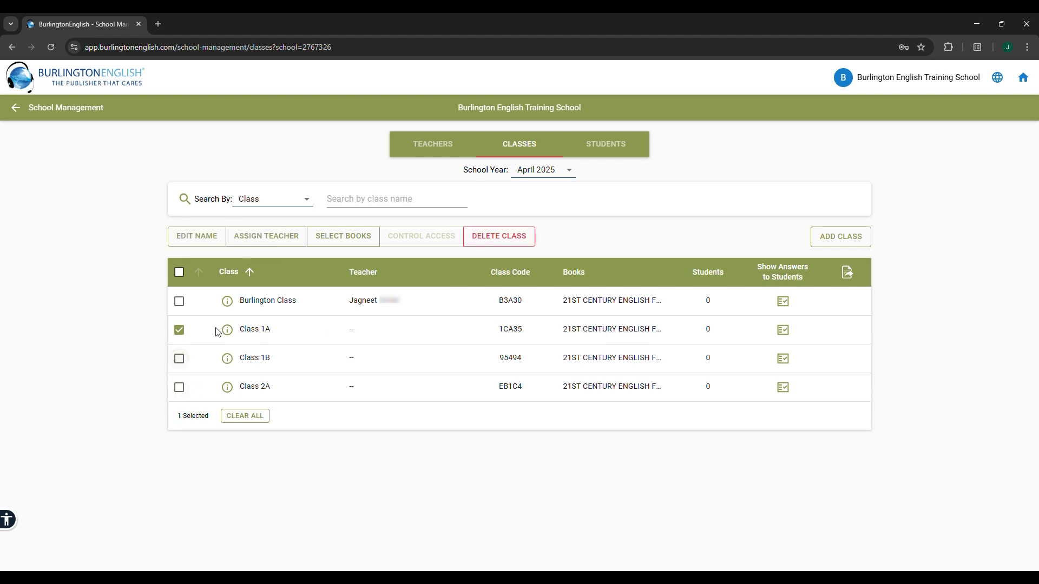
Assign the chosen teacher to Class 1A, save, and view the Teachers list
left_click(266, 241)
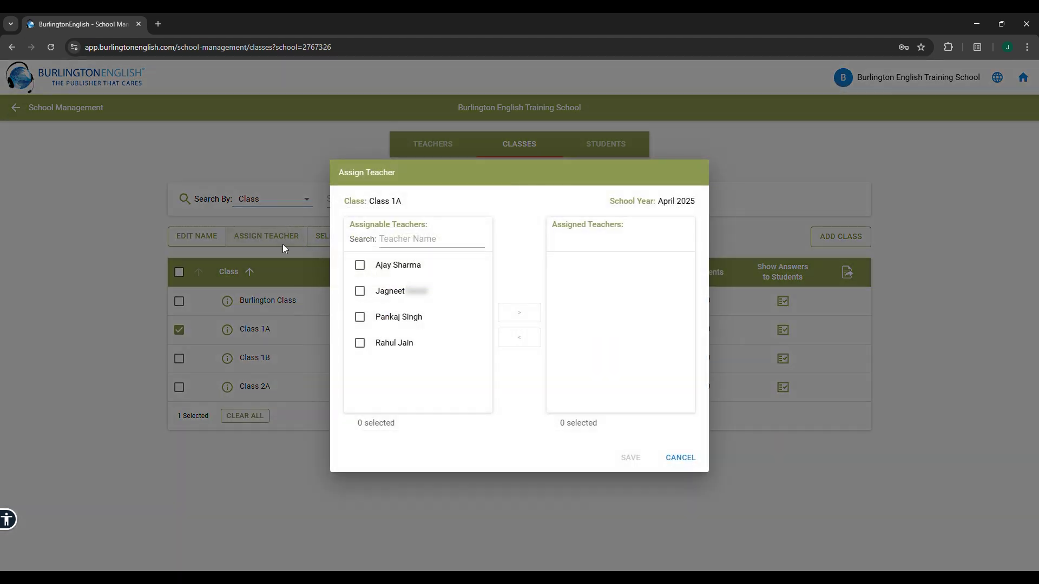
left_click(360, 293)
left_click(519, 313)
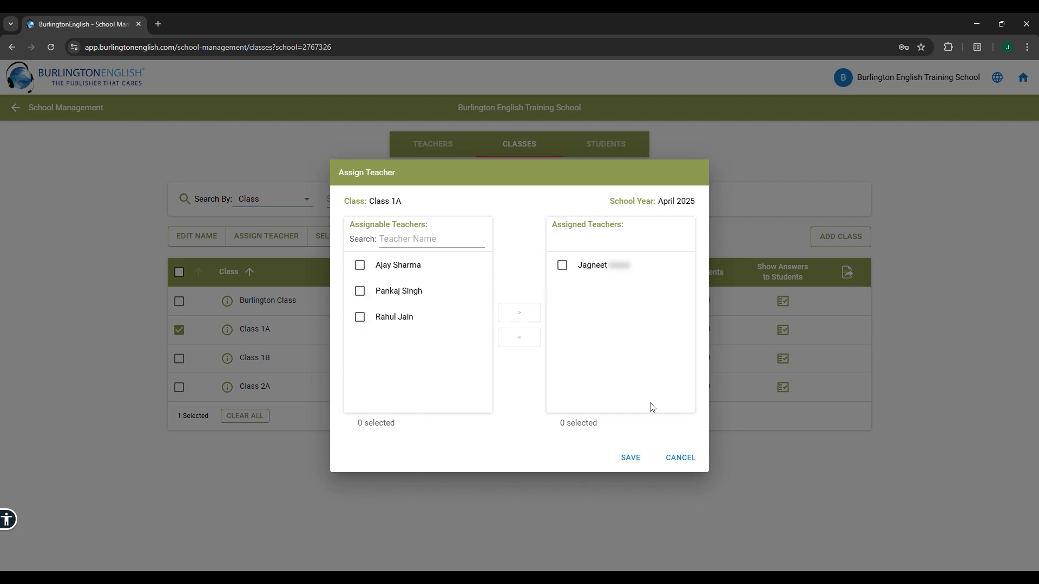
left_click(632, 458)
left_click(437, 153)
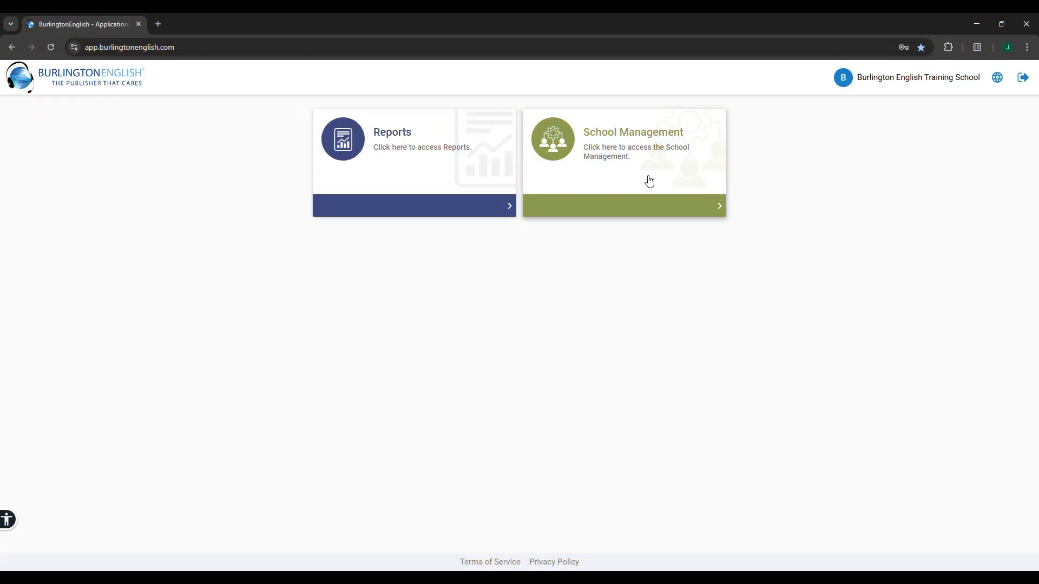
Add a new class named Nursery to the school's Classes list
left_click(649, 181)
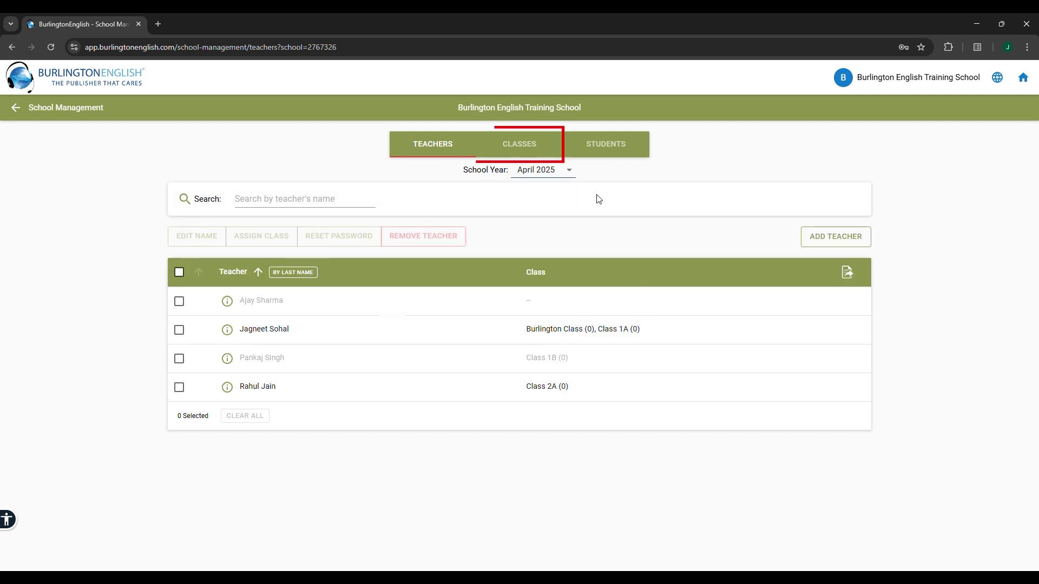
left_click(529, 148)
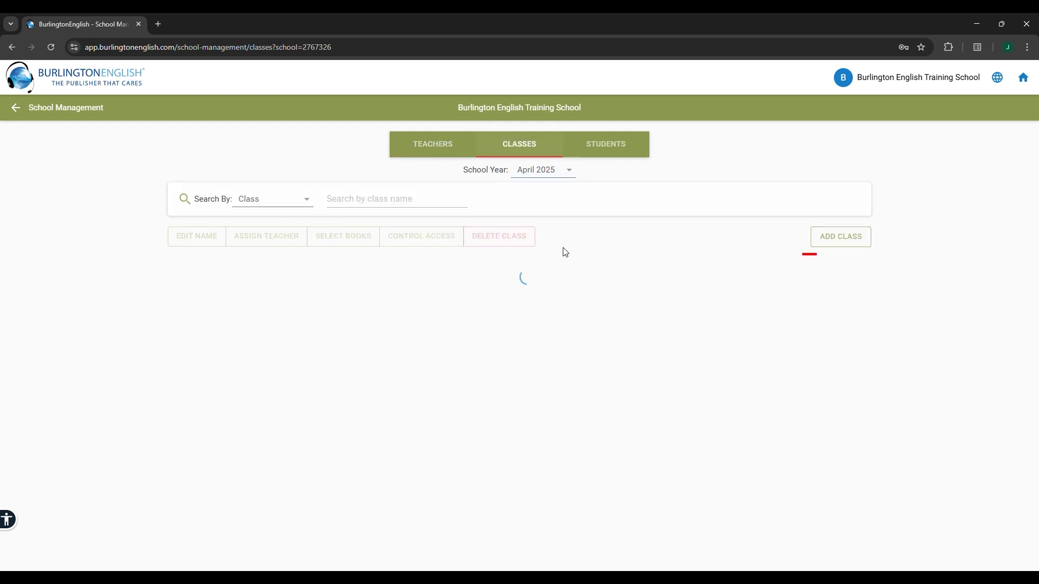
left_click(824, 243)
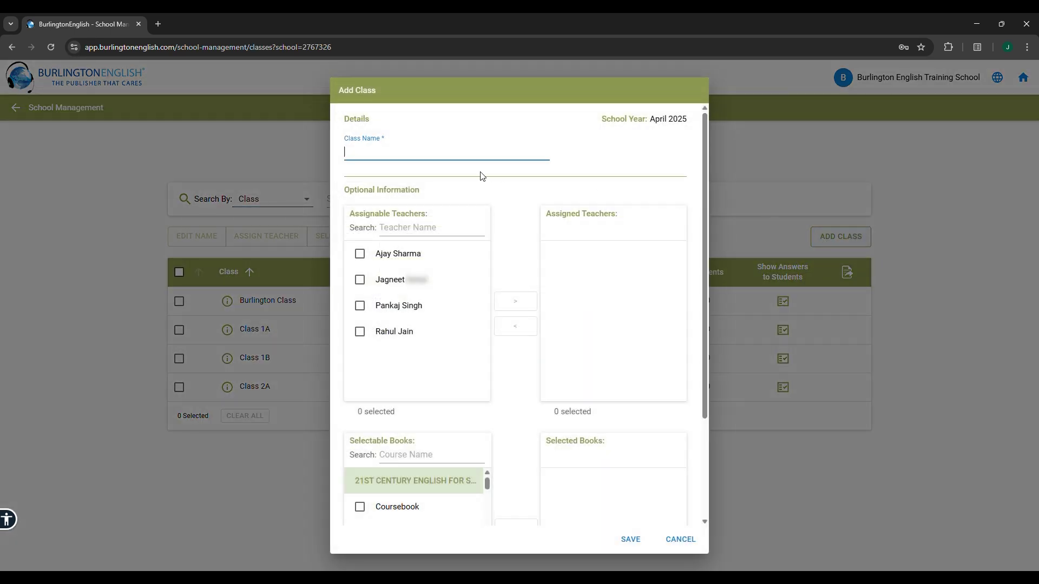
type("Nursery")
left_click(634, 539)
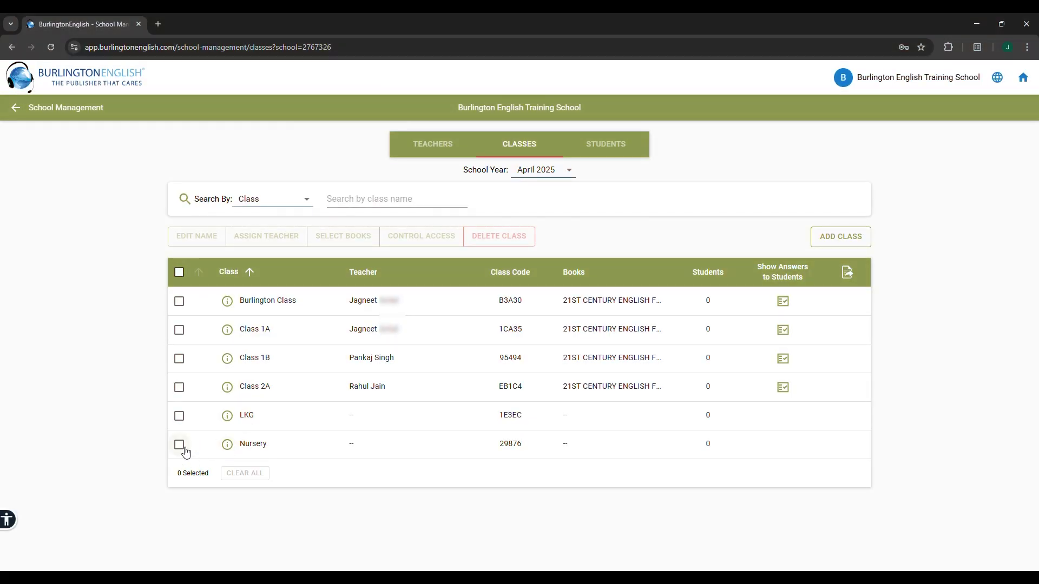
Select the Nursery class and find The Burlington Magic of Early Years 1 by searching 'Magic'
left_click(181, 447)
left_click(347, 237)
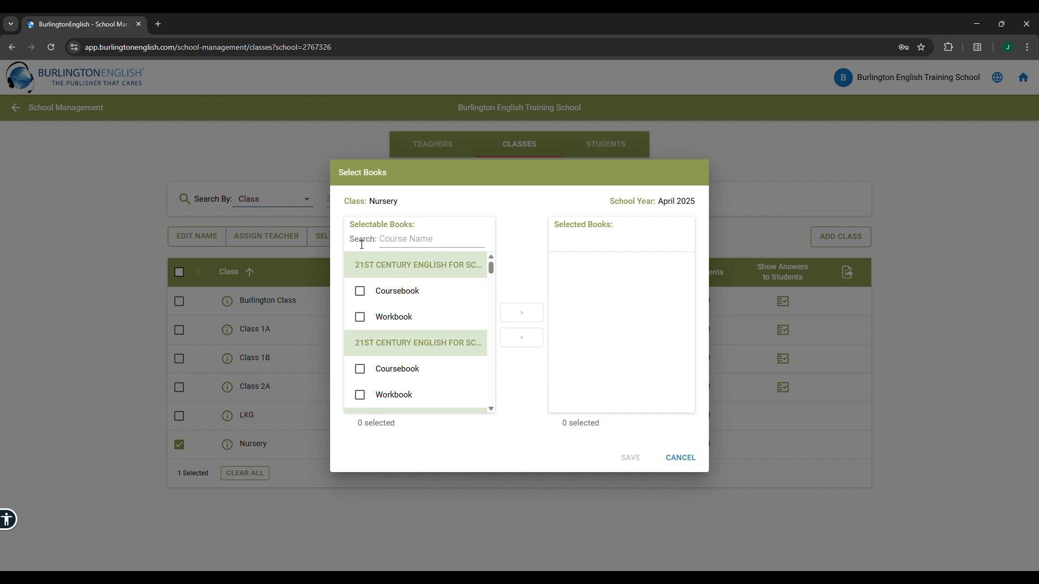
left_click(392, 242)
type("Magic")
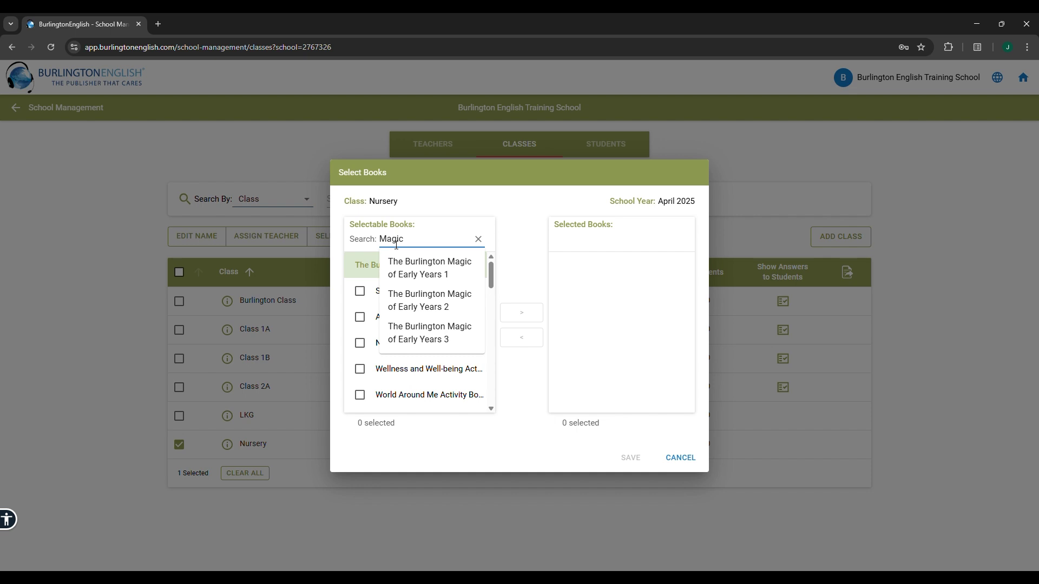
left_click(407, 270)
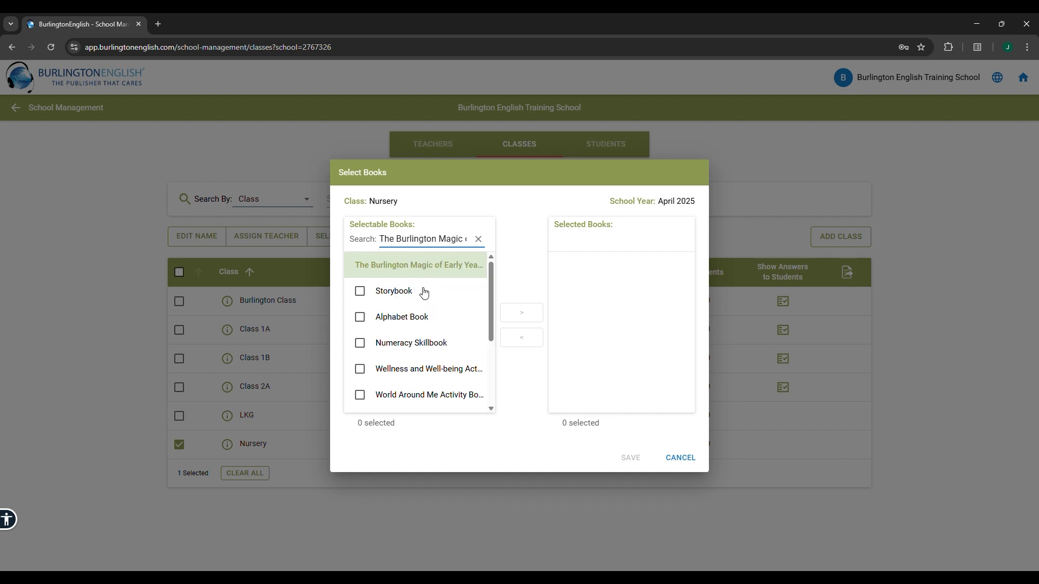
Tick the Storybook, Alphabet Book, Numeracy Skillbook, Wellness and Well-being and World Around Me books
left_click(371, 298)
left_click(361, 319)
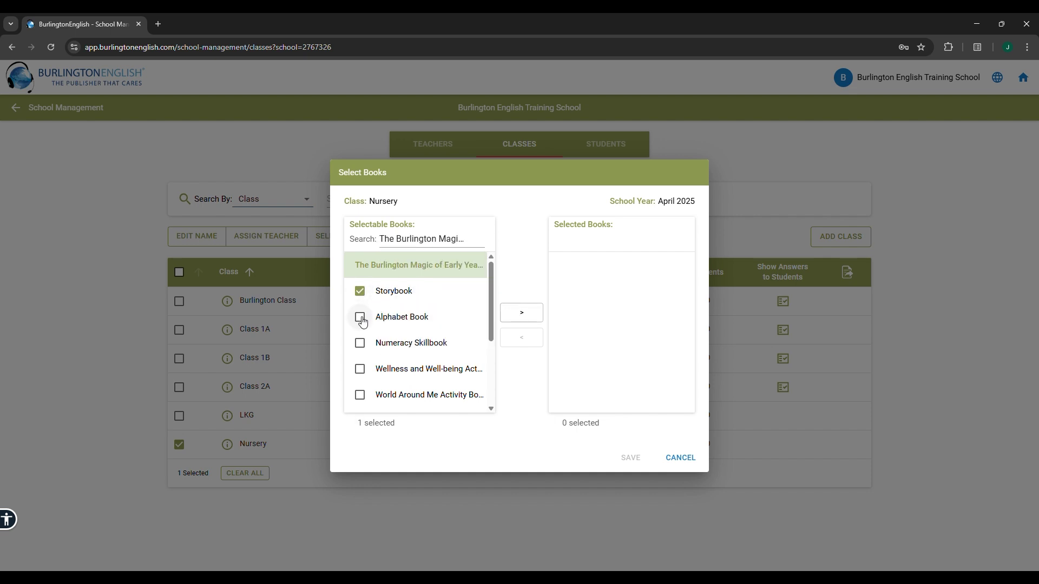
left_click(363, 345)
left_click(360, 369)
left_click(360, 395)
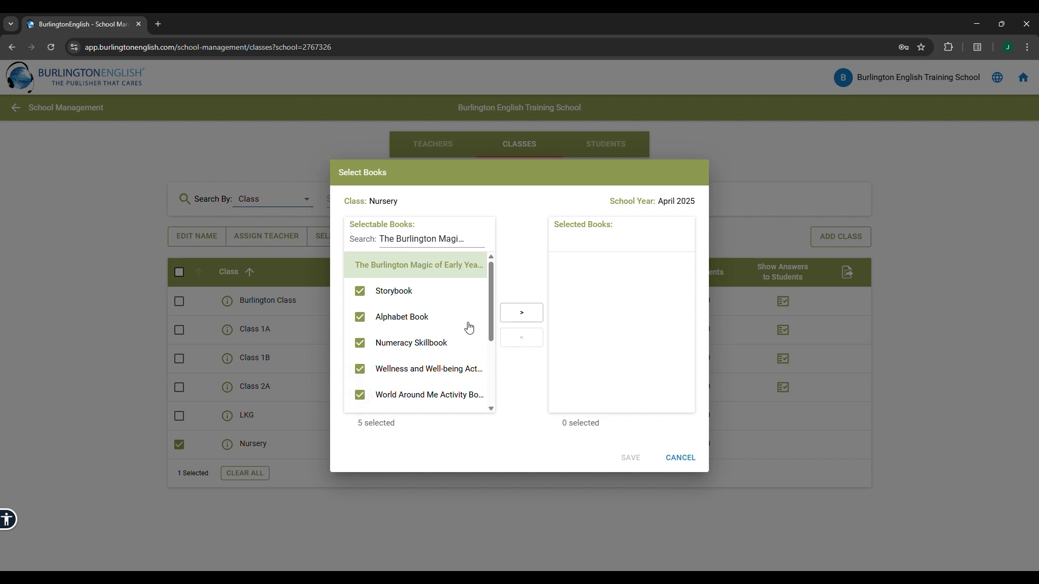
Tick Art and Craft, Parent's Handbook, Oral Language Development, Numeracy Home Play and the last book, then assign and save all ten
scroll(492, 319, "down", 3)
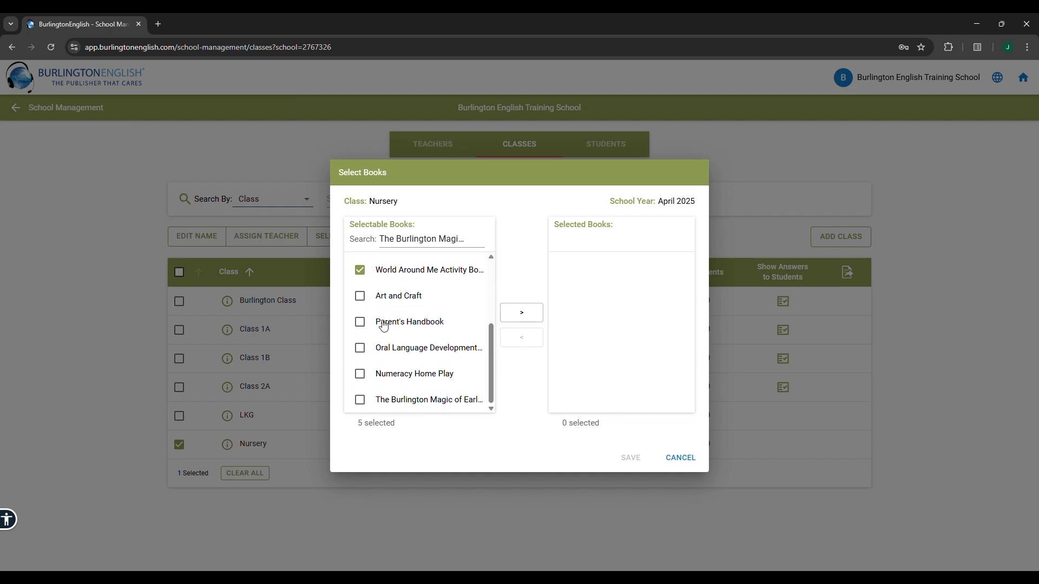
left_click(366, 302)
left_click(368, 324)
left_click(368, 351)
left_click(369, 376)
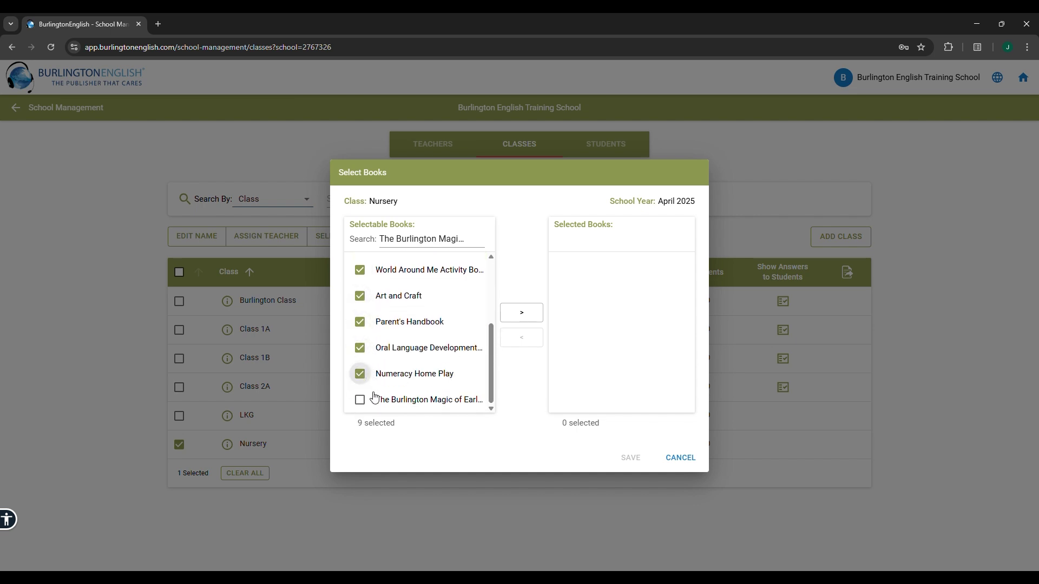
left_click(376, 398)
scroll(483, 307, "up", 3)
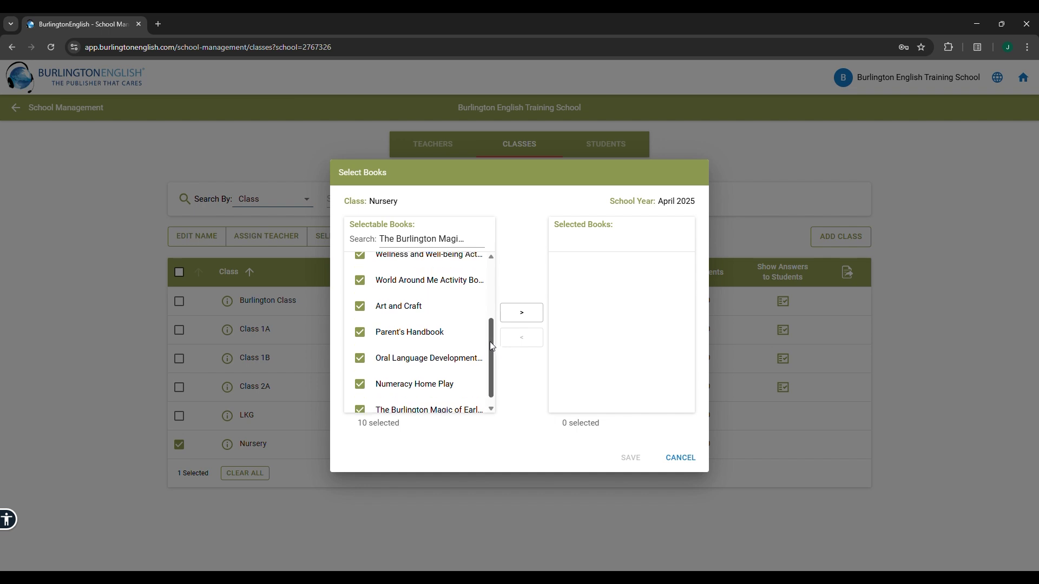
scroll(483, 308, "up", 1)
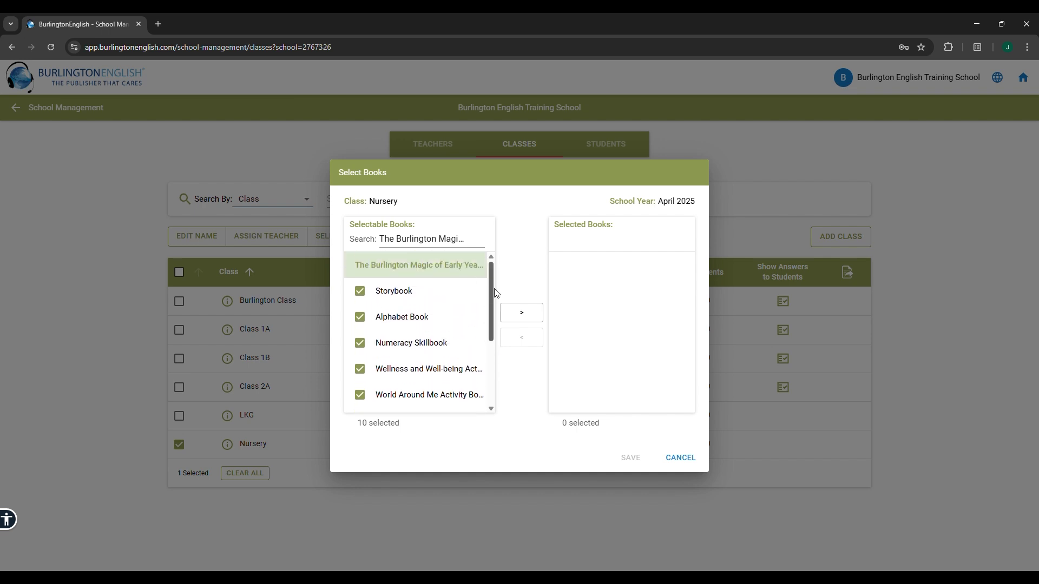
left_click(522, 324)
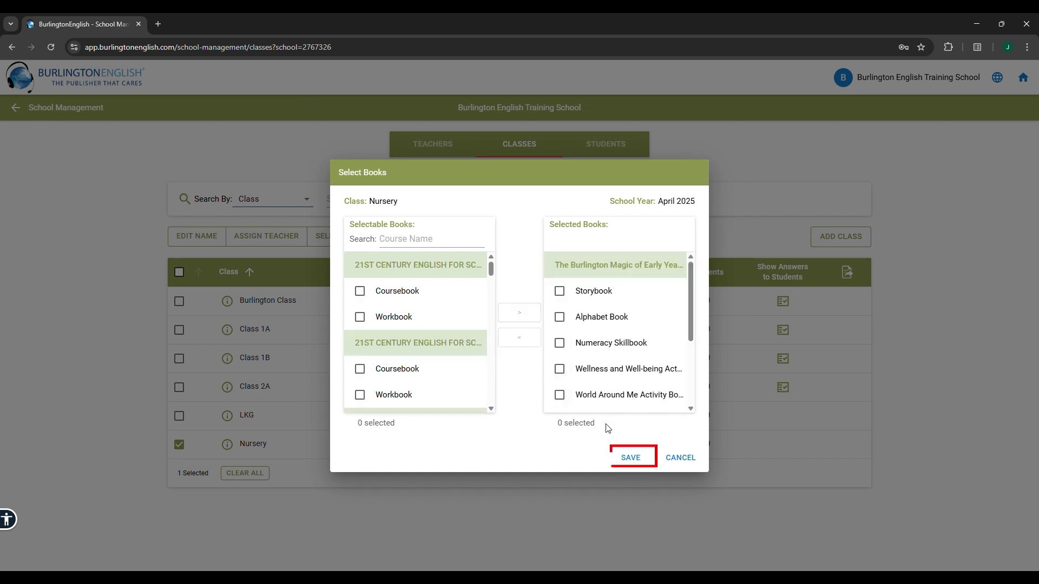
left_click(630, 459)
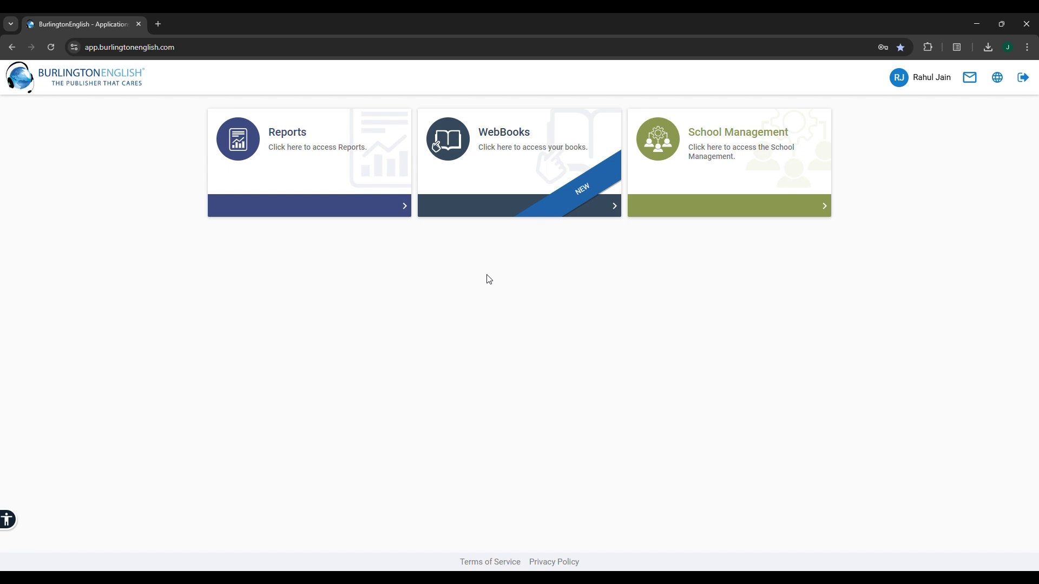
View the 21st Century English Grade 2 WebBook on the teacher's shelf, then go back home
left_click(536, 177)
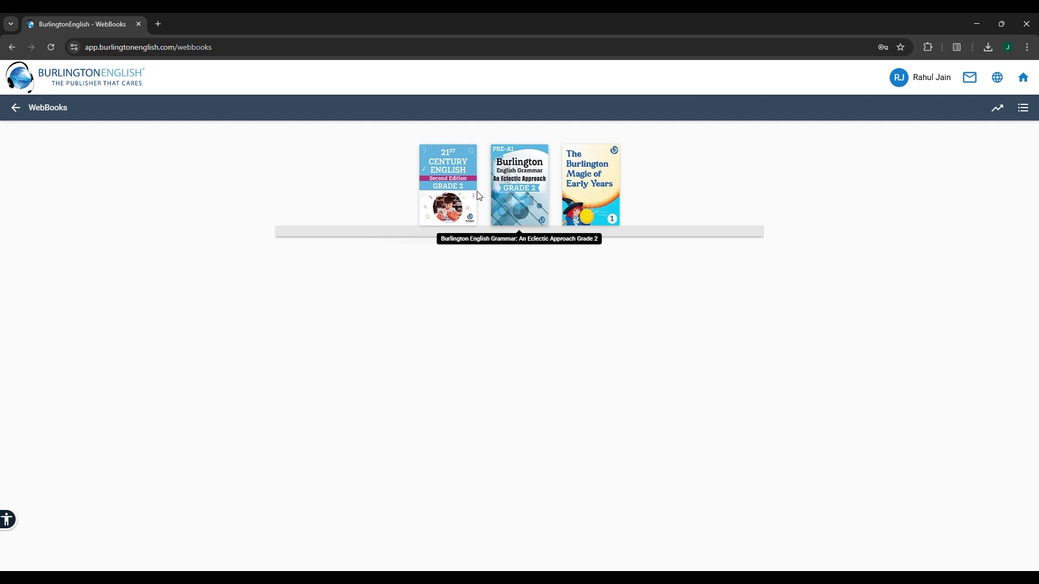
left_click(456, 198)
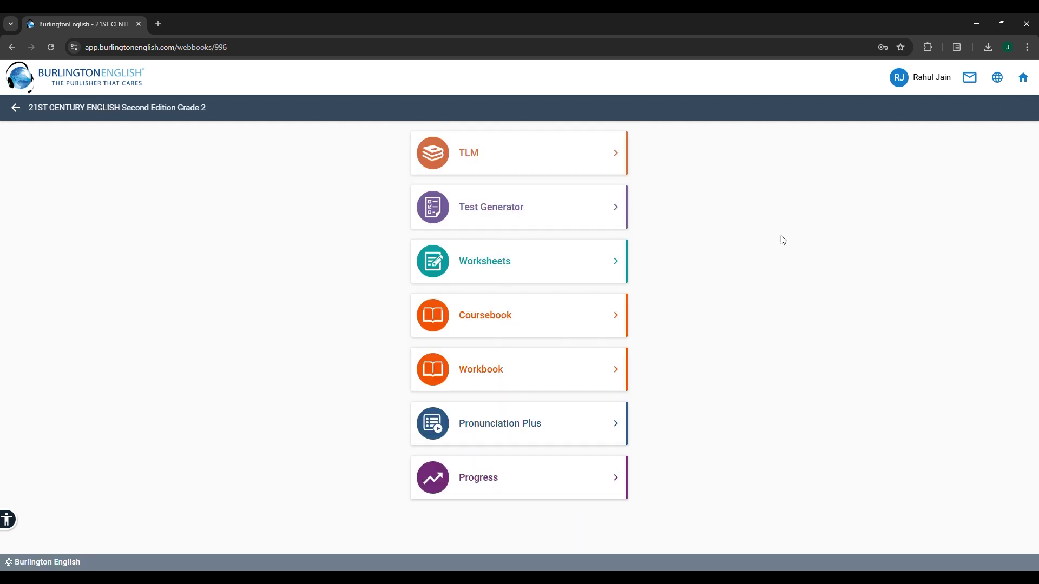
left_click(1031, 84)
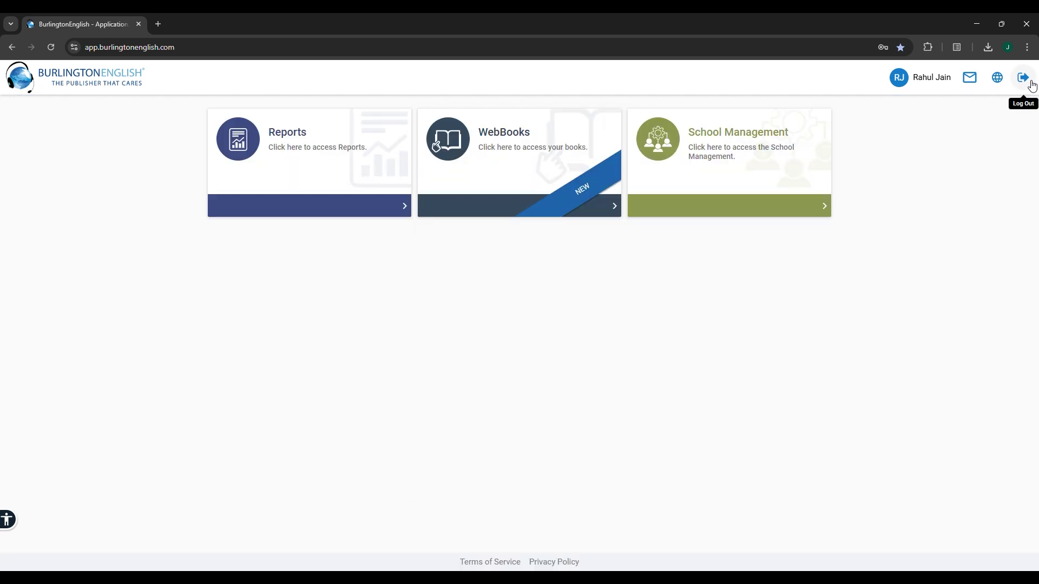